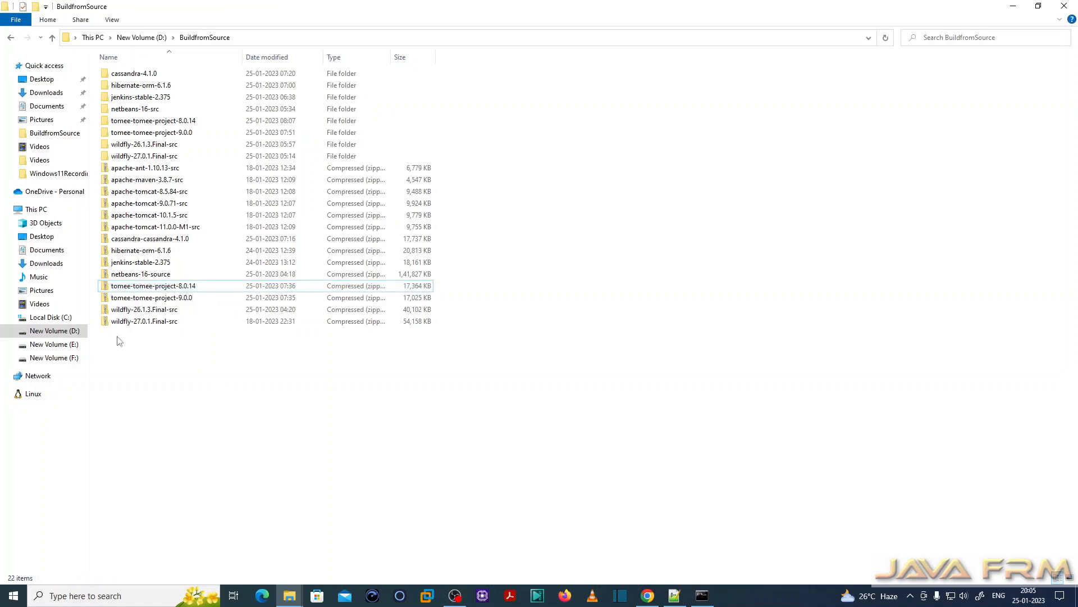
# Select the tomee-tomee-project-8.0.14 zip in BuildfromSource, then switch to Jenkins in Chrome and open Global Tool Configuration
pyautogui.click(149, 287)
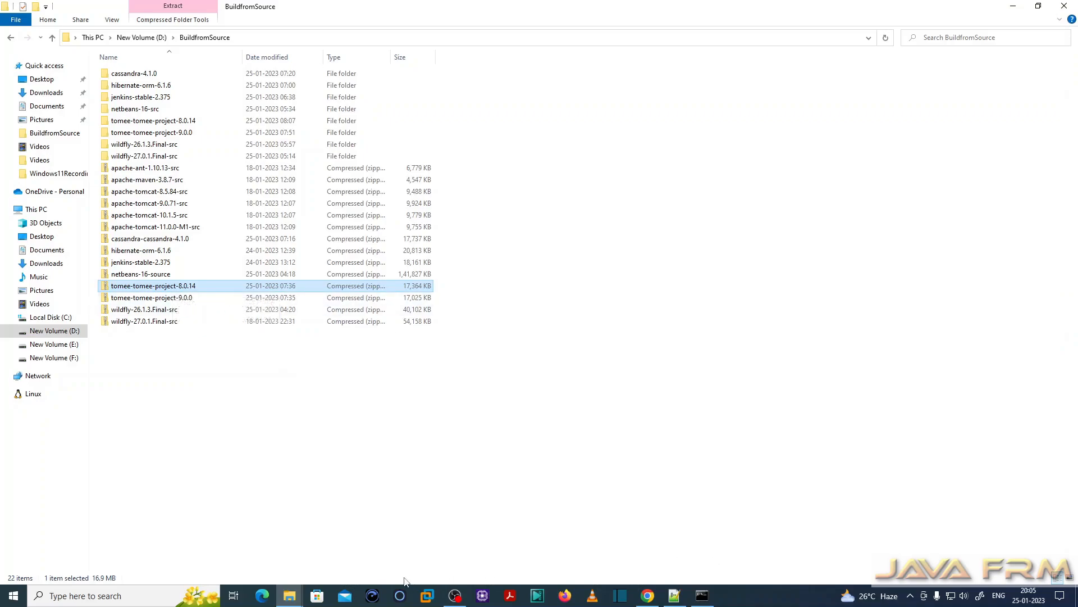
pyautogui.click(649, 597)
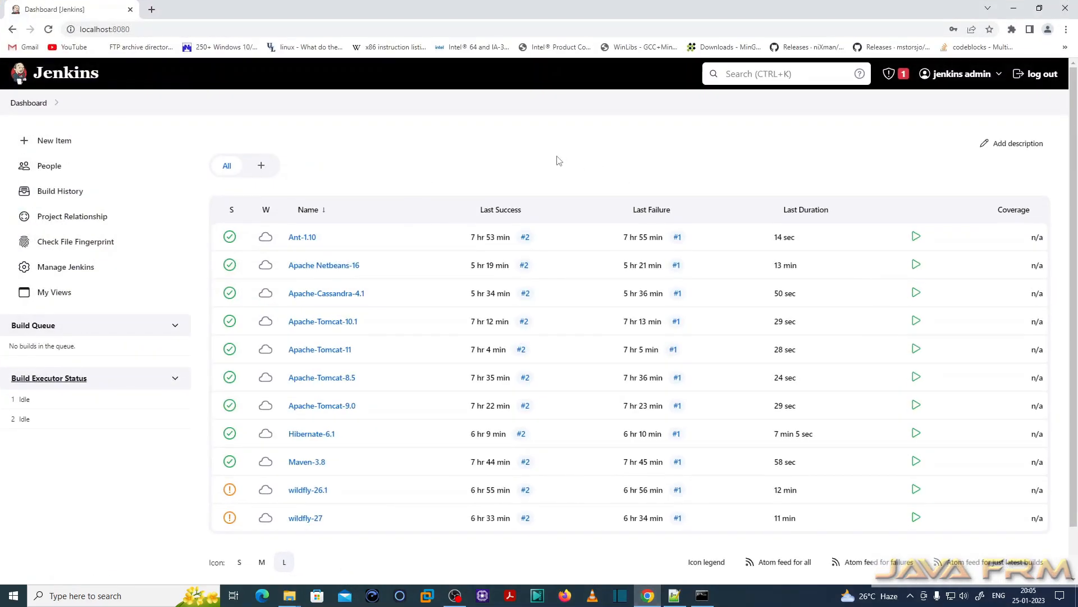
pyautogui.click(73, 273)
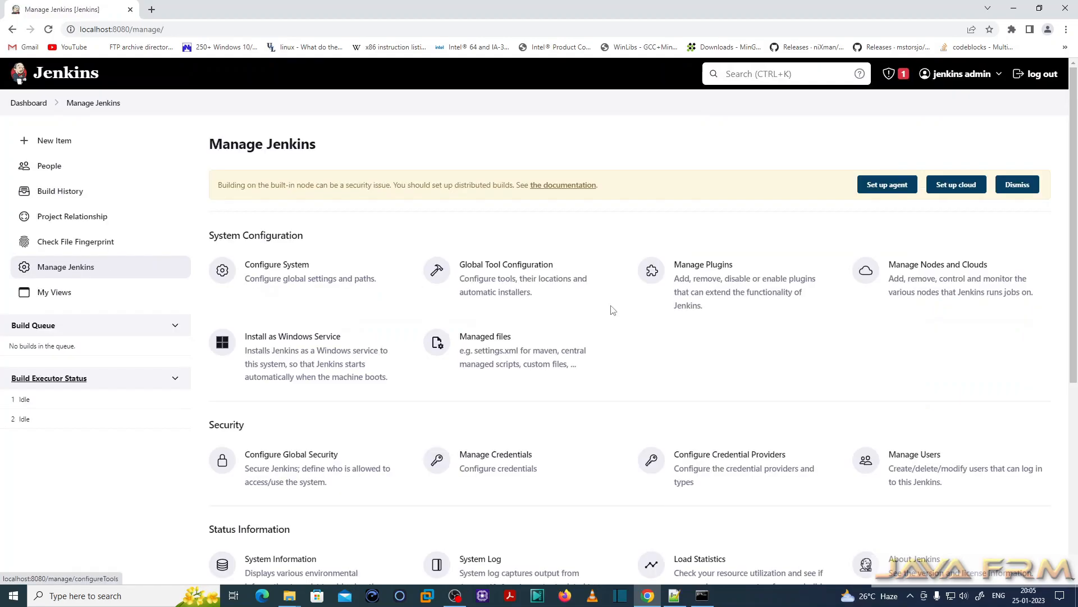
pyautogui.click(519, 281)
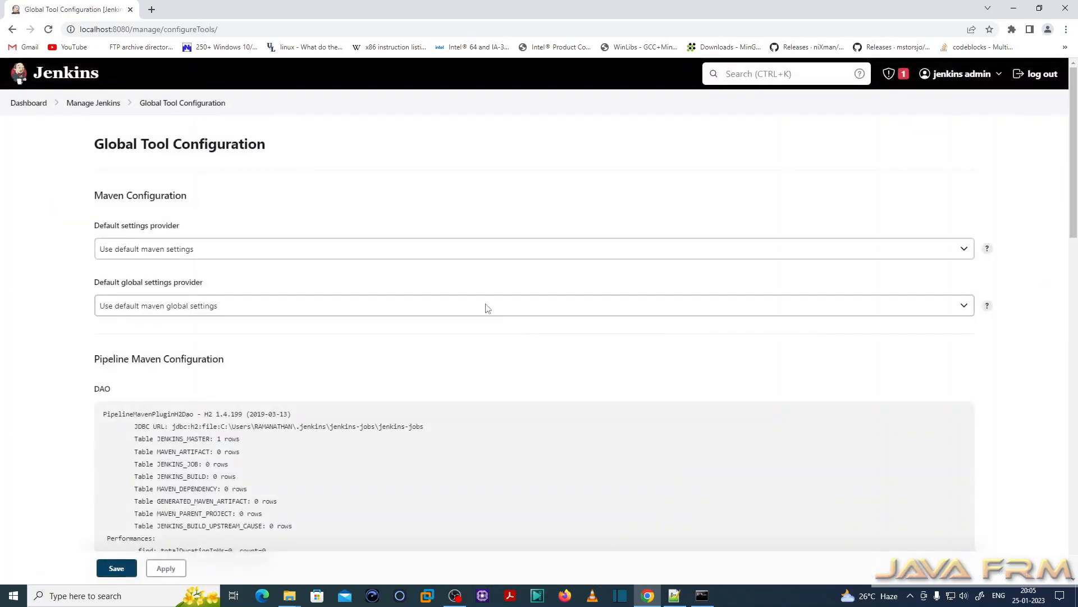
# Expand the Maven installations in Global Tool Configuration and review the name and MAVEN_HOME settings
pyautogui.scroll(-7, 449, 387)
pyautogui.scroll(-10, 449, 387)
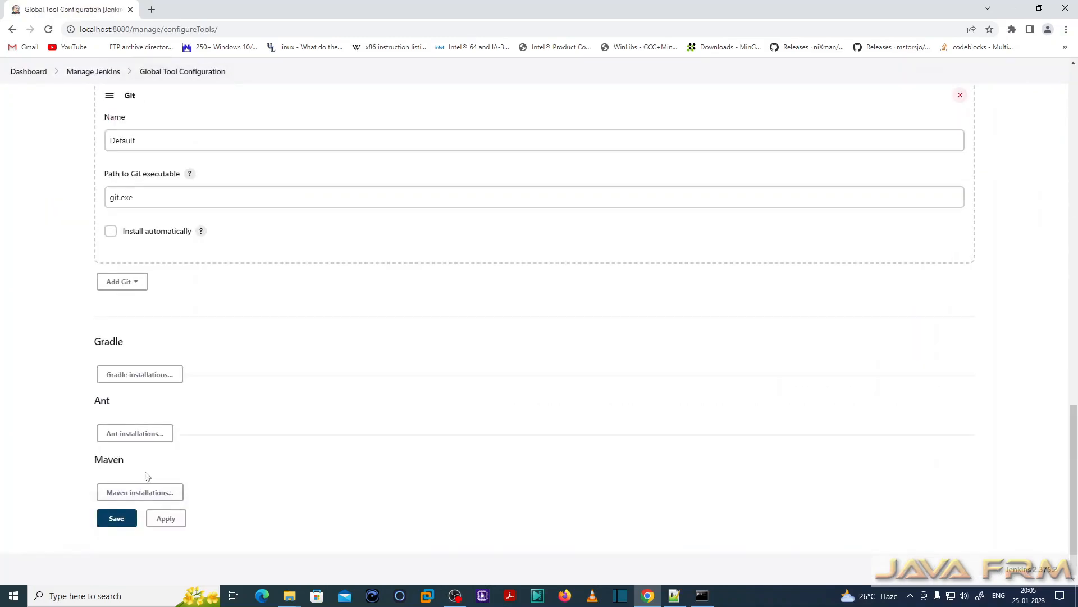
pyautogui.click(137, 494)
pyautogui.scroll(-3, 274, 466)
pyautogui.scroll(-2, 274, 466)
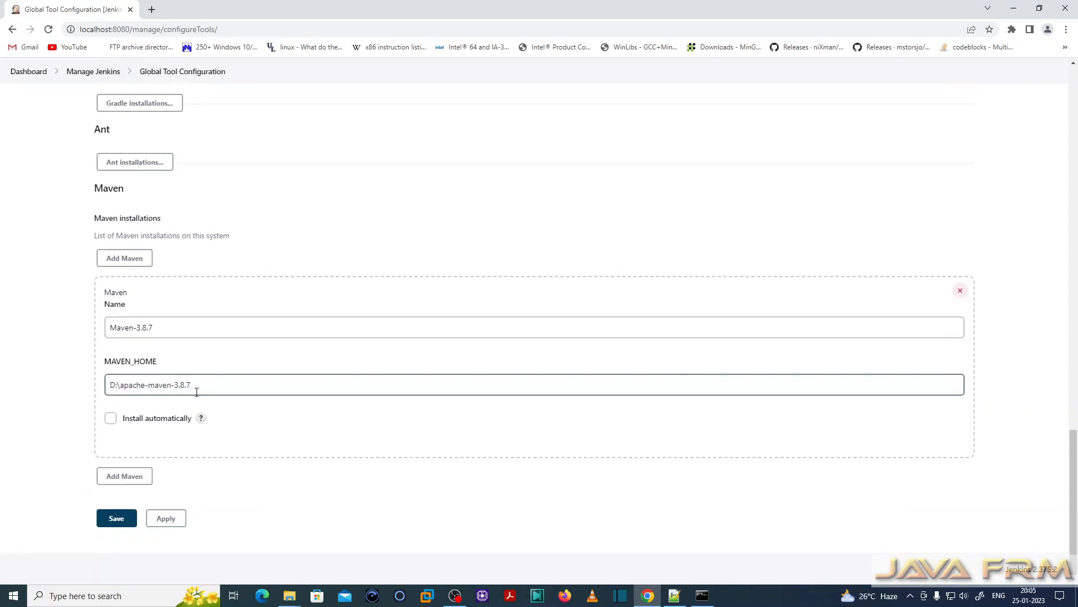
# Expand the JDK installations and review the name and JAVA_HOME of each configured JDK
pyautogui.scroll(8, 345, 478)
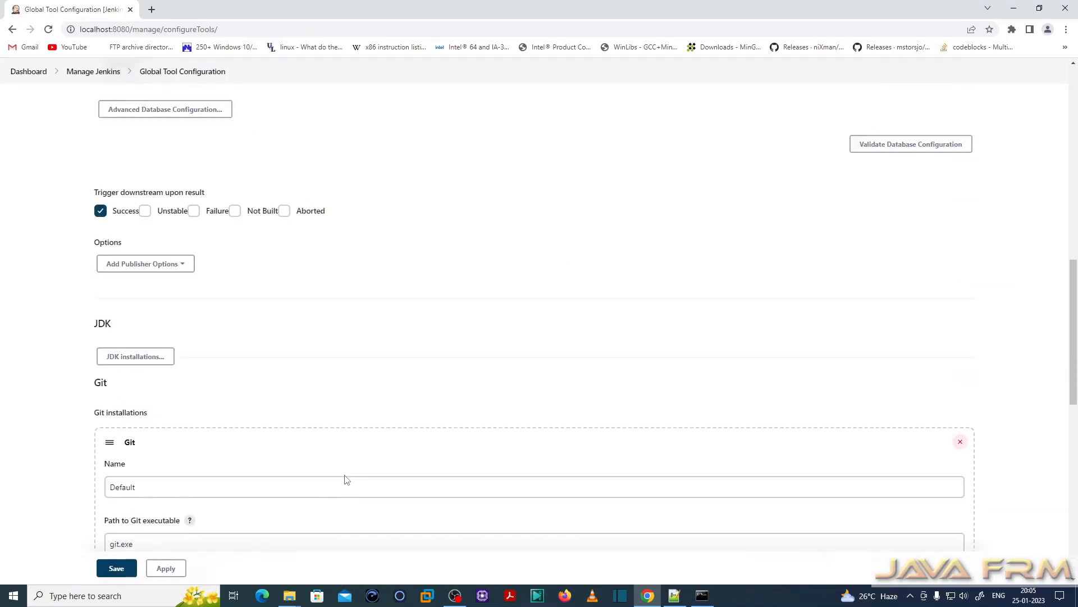
pyautogui.click(140, 360)
pyautogui.scroll(-2, 253, 356)
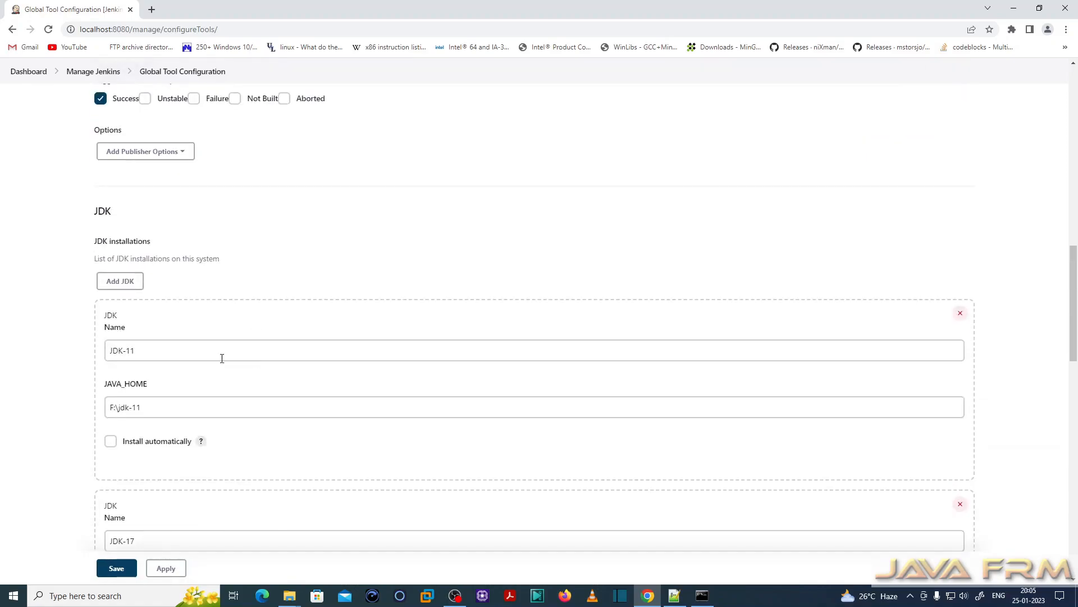
pyautogui.scroll(-3, 250, 422)
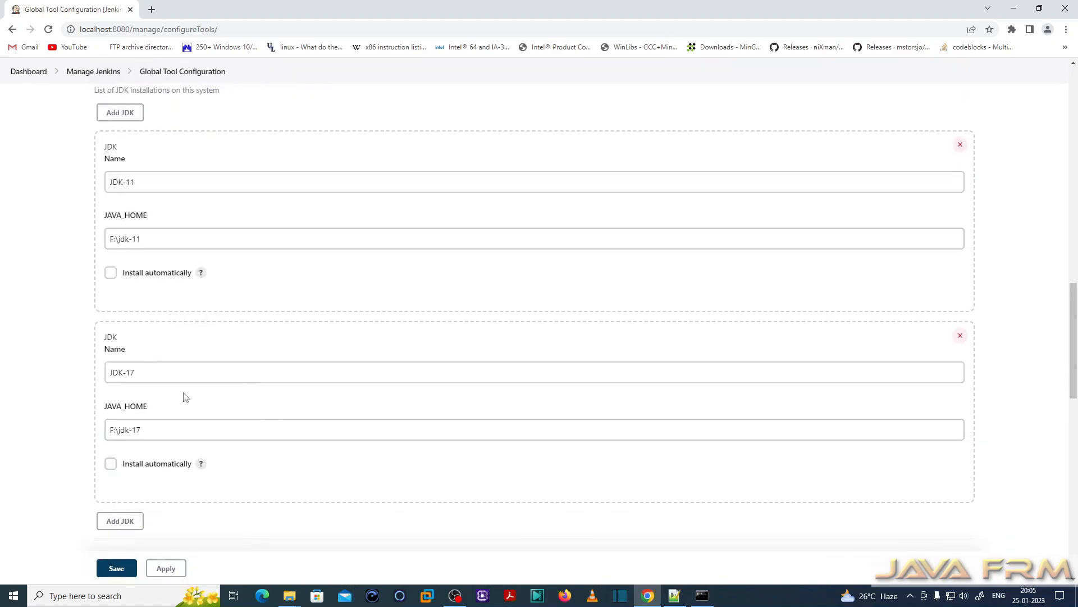
pyautogui.scroll(2, 126, 245)
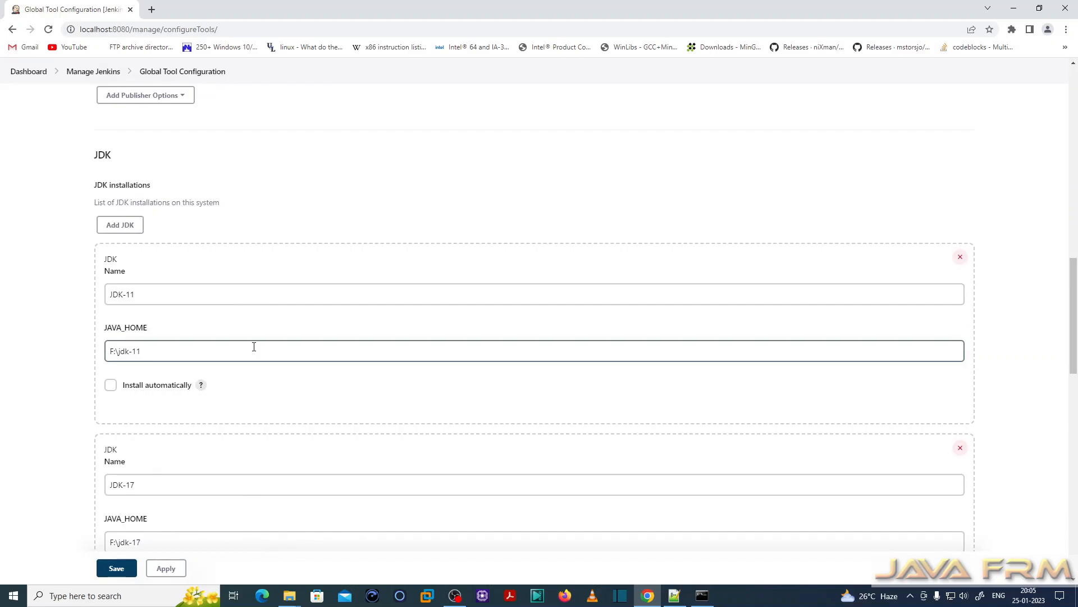
pyautogui.scroll(-15, 254, 349)
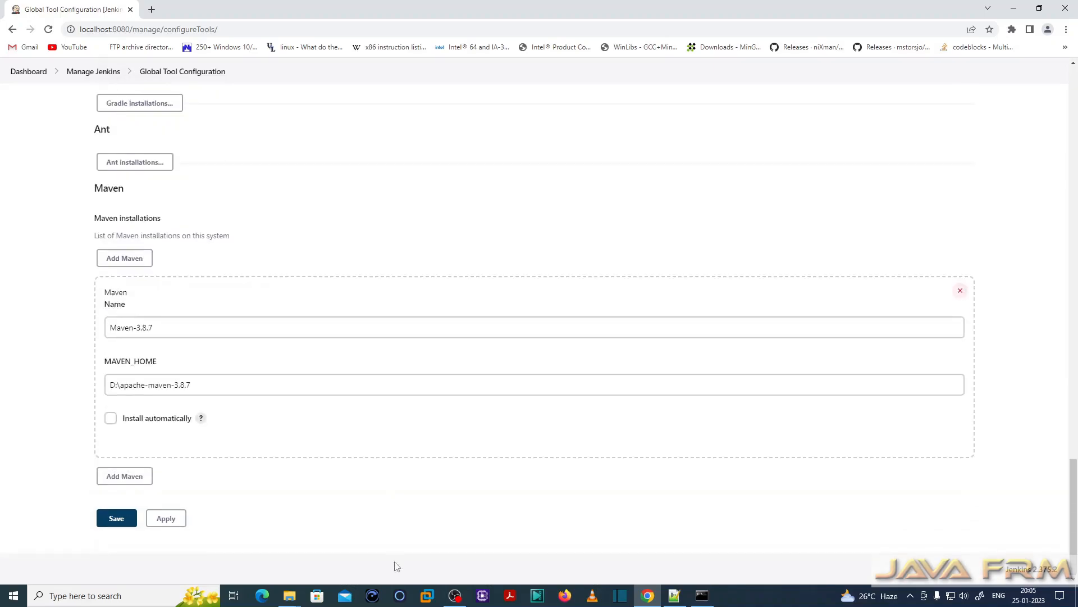
# Switch to File Explorer and open the conf folder inside D:\apache-maven-3.8.7
pyautogui.click(284, 599)
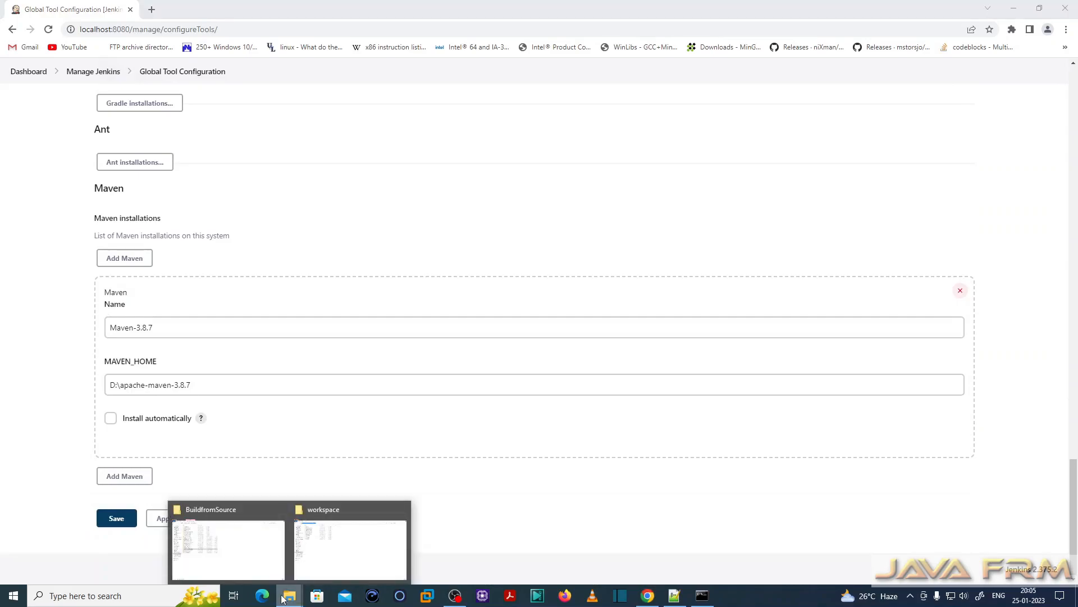
pyautogui.click(235, 550)
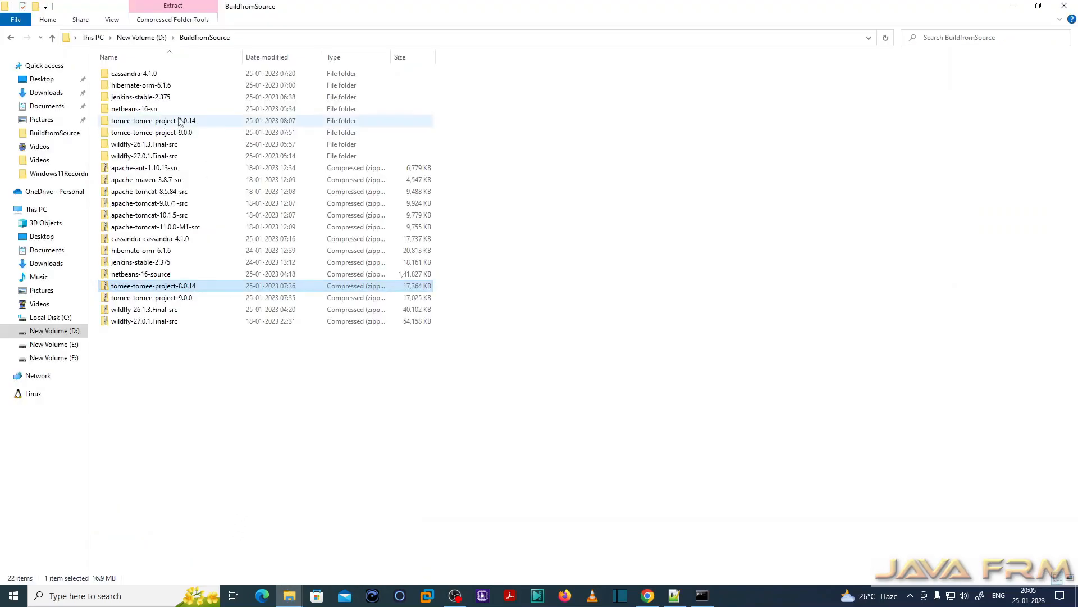
pyautogui.click(144, 39)
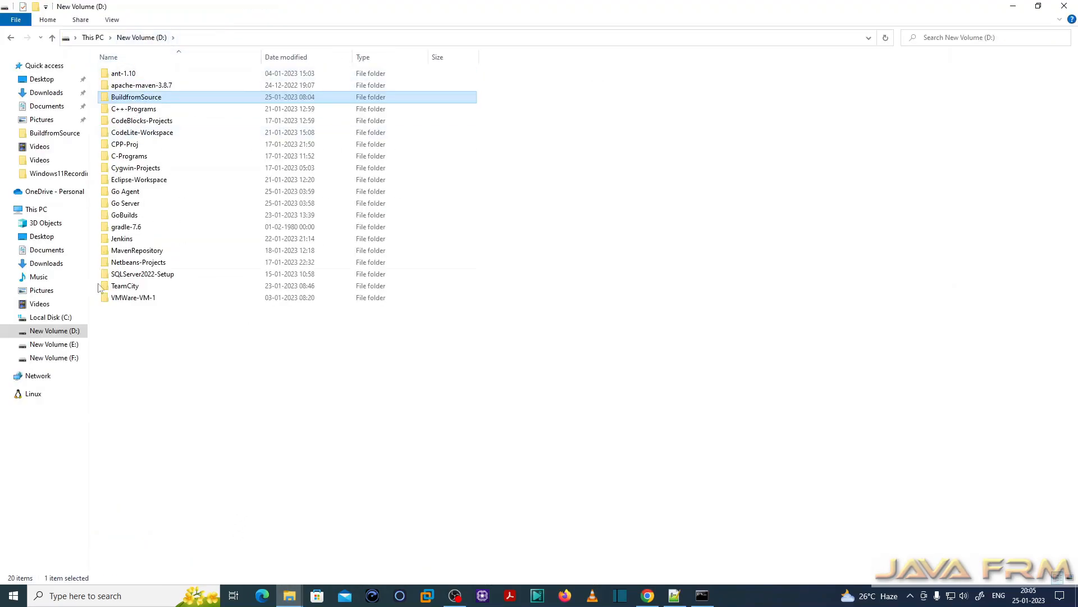
pyautogui.doubleClick(148, 85)
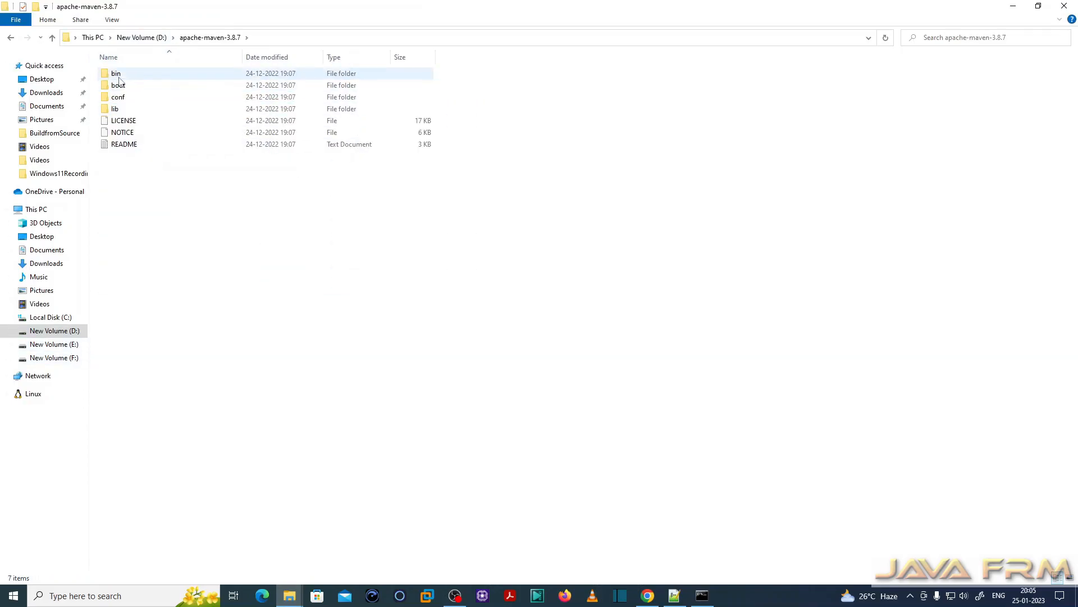
pyautogui.doubleClick(126, 100)
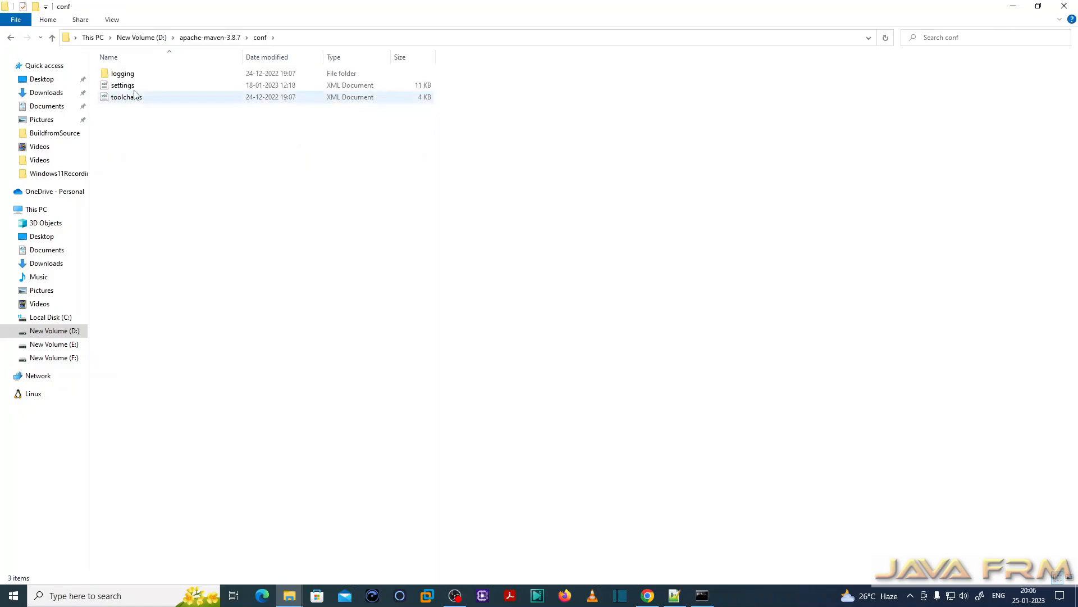
# Open Maven's settings.xml in Notepad++, examine the localRepository path, and close the file again
pyautogui.click(127, 86)
pyautogui.rightClick(130, 86)
pyautogui.click(219, 144)
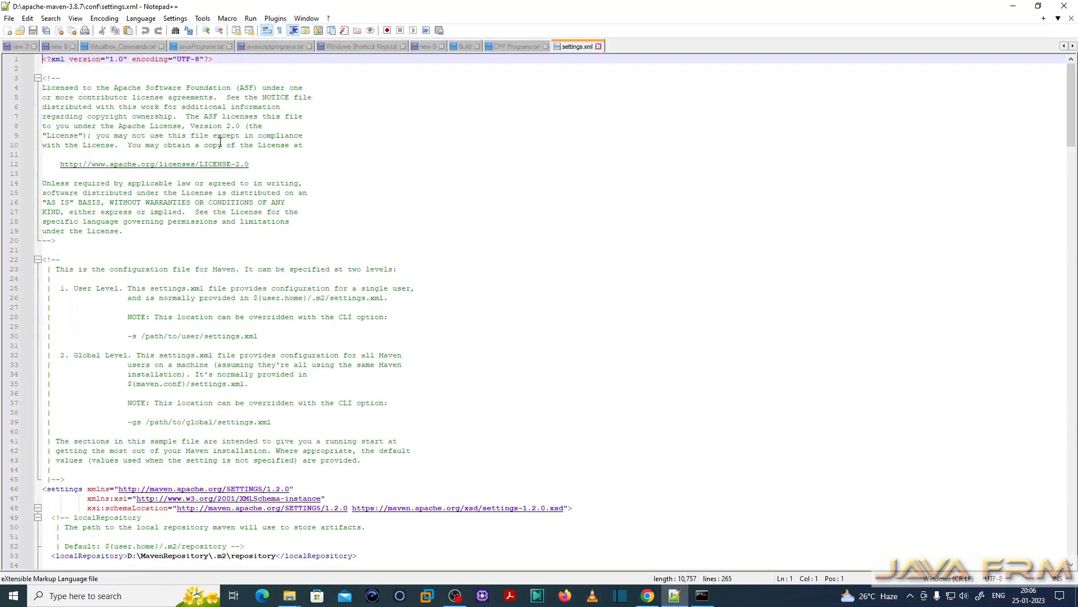
pyautogui.scroll(-5, 244, 355)
pyautogui.doubleClick(166, 413)
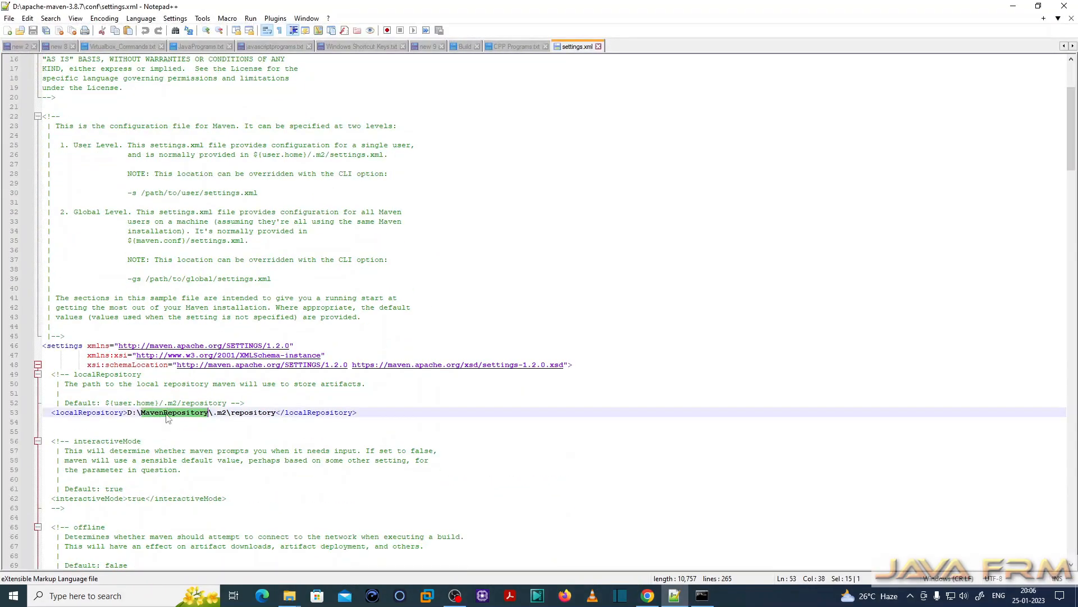
pyautogui.click(599, 46)
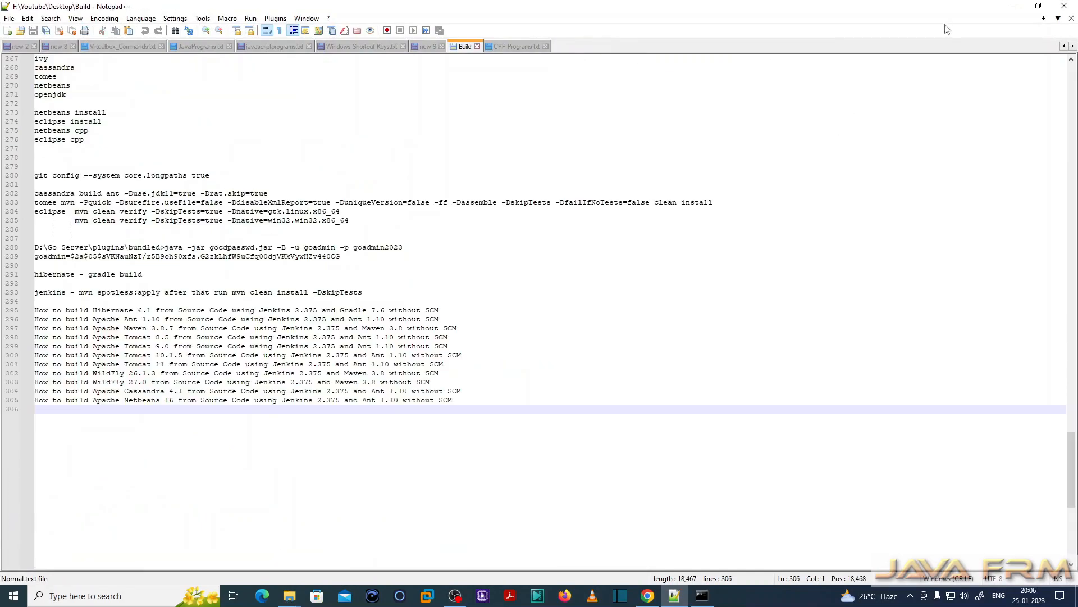
pyautogui.click(1015, 5)
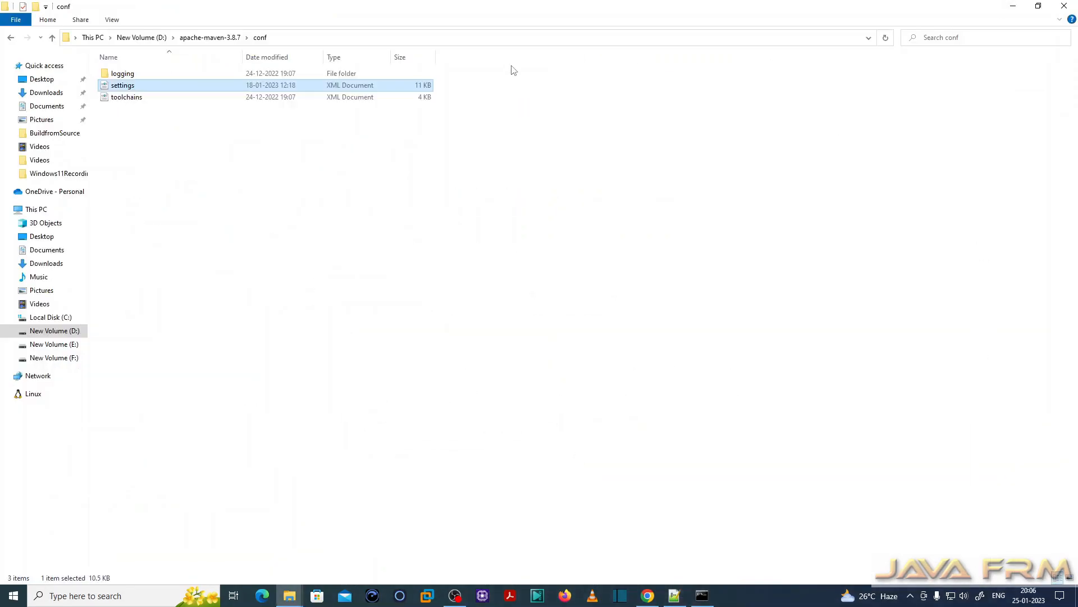
# Browse to D:\MavenRepository\.m2\repository in File Explorer, inspect the local Maven repository, and minimize the window
pyautogui.click(142, 37)
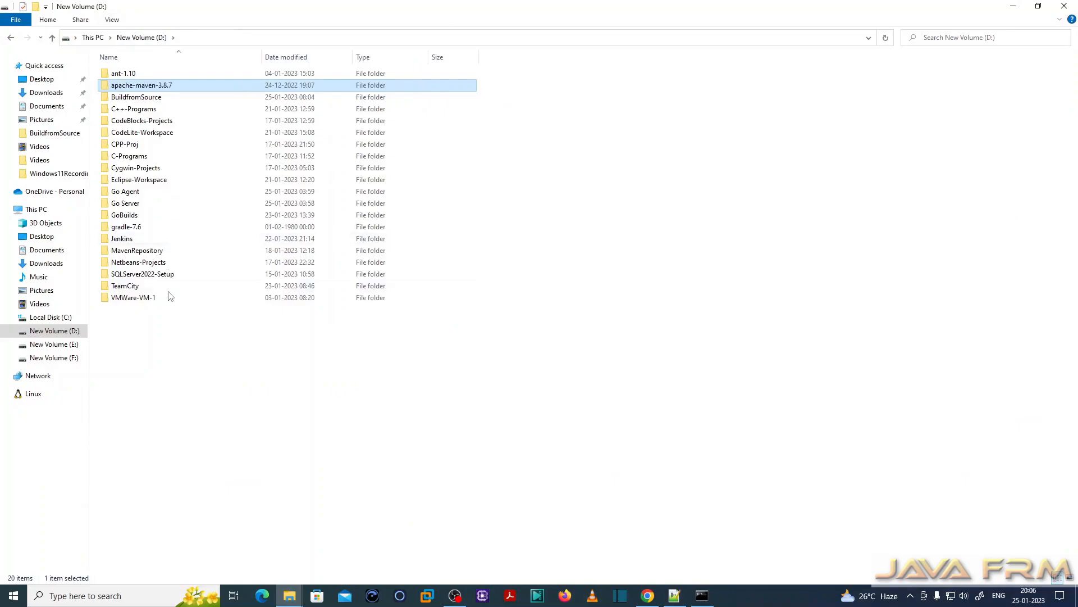
pyautogui.doubleClick(156, 256)
pyautogui.doubleClick(118, 74)
pyautogui.doubleClick(119, 74)
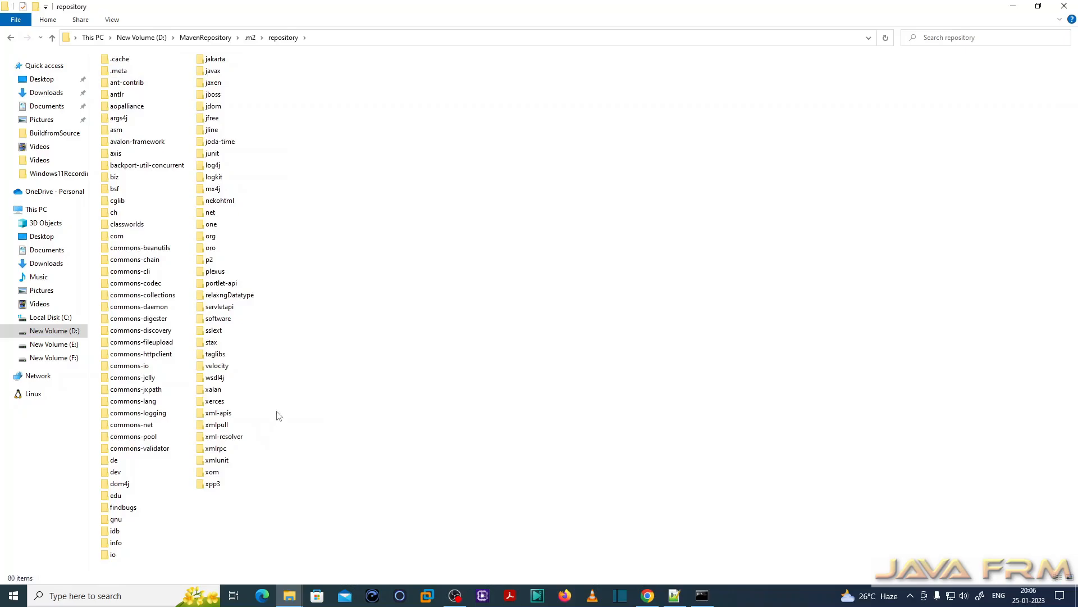
pyautogui.click(216, 38)
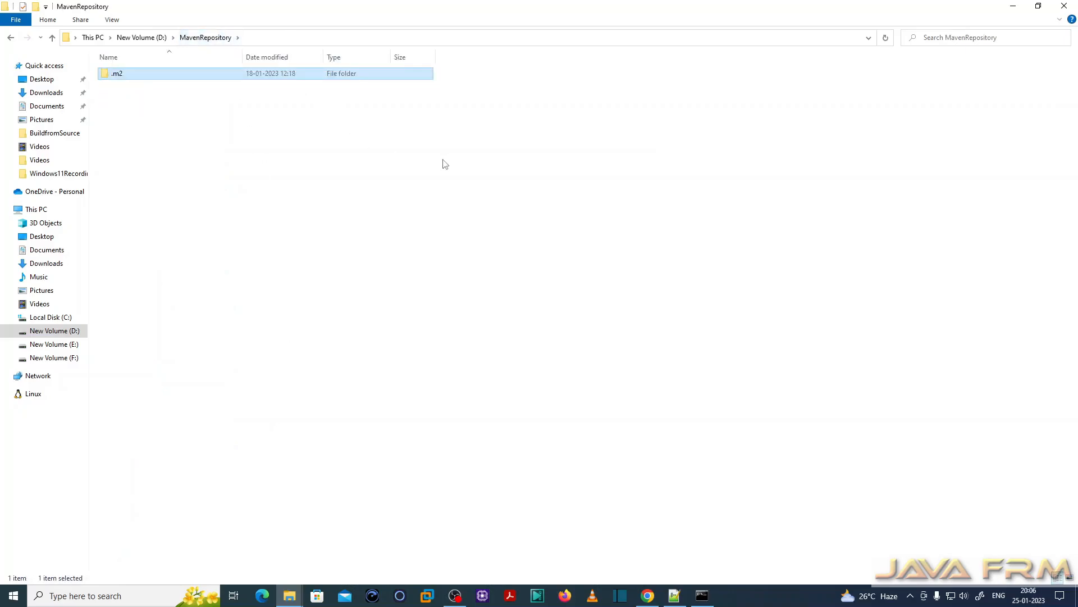
pyautogui.click(1012, 6)
# Leave the Jenkins Global Tool Configuration without saving and return to the dashboard
pyautogui.scroll(20, 609, 402)
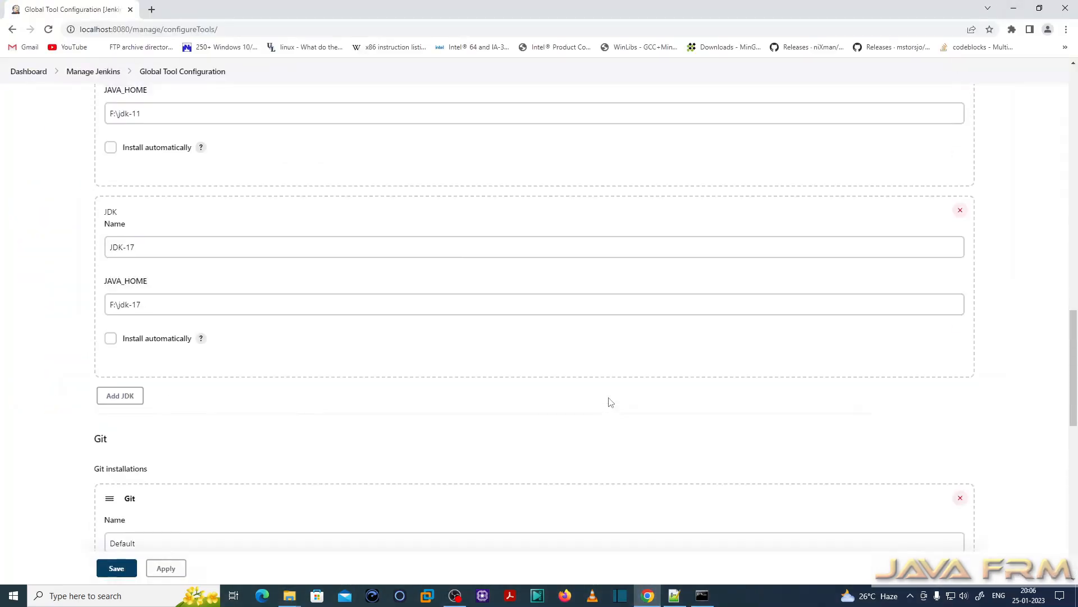
pyautogui.scroll(10, 611, 402)
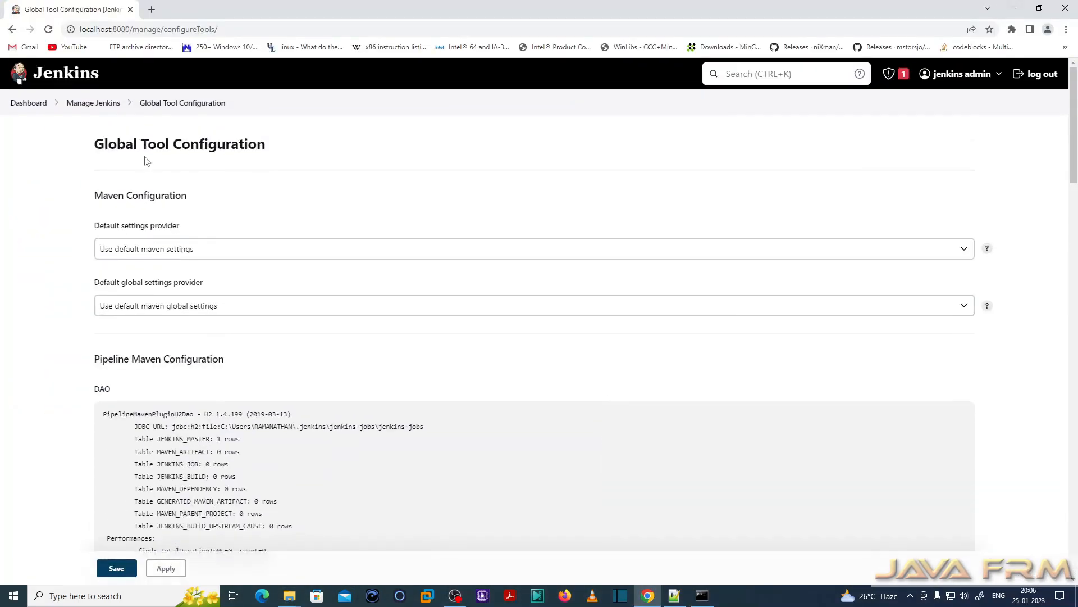
pyautogui.click(31, 104)
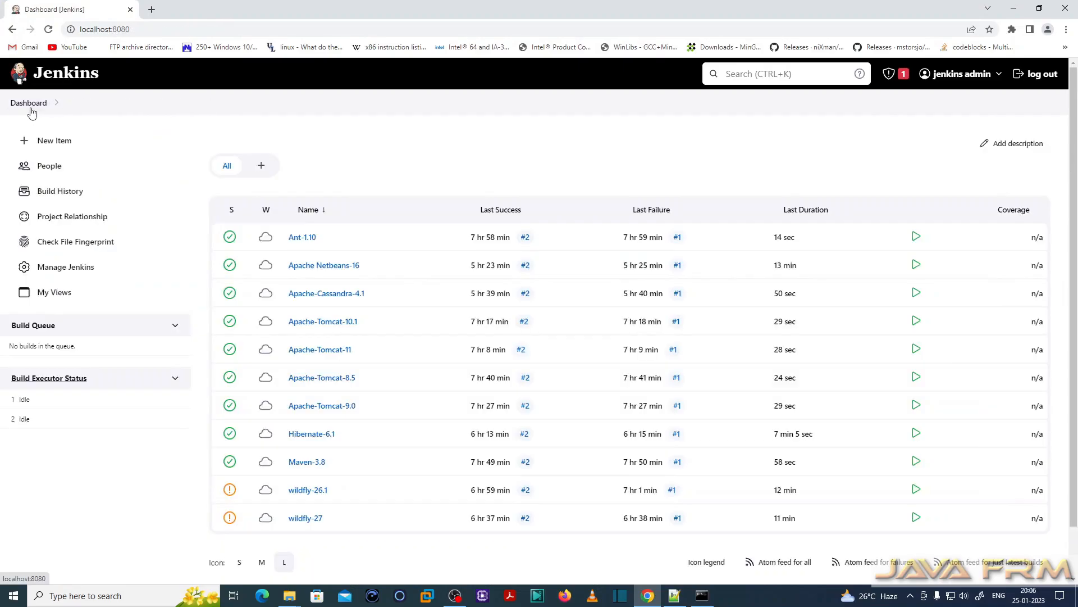
# Create a new Jenkins item named Apache-TomEE-8.0.14 as a Maven project
pyautogui.click(51, 145)
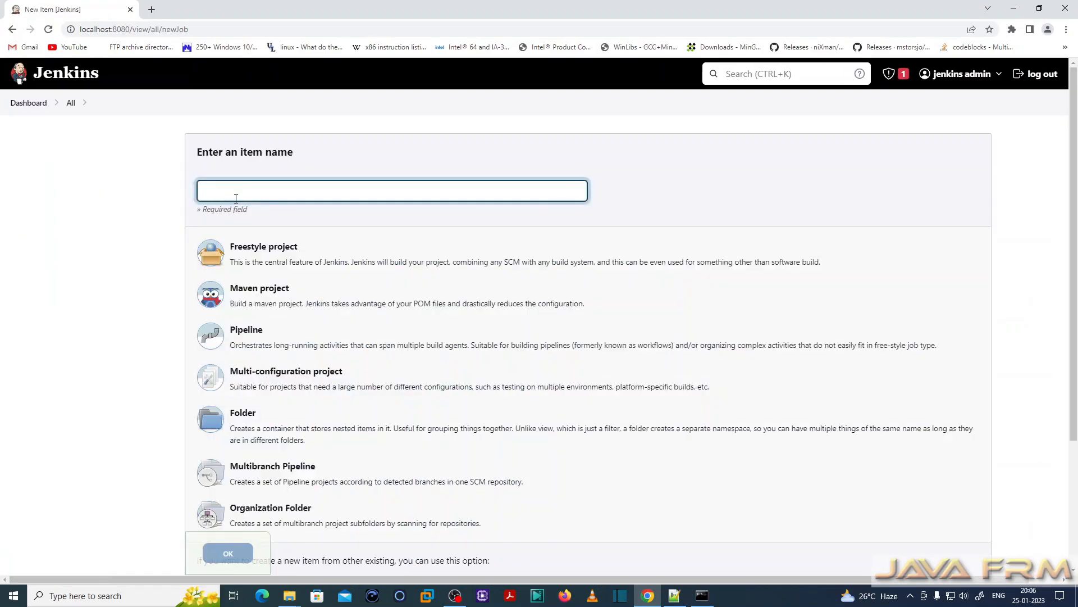
pyautogui.write('Apa')
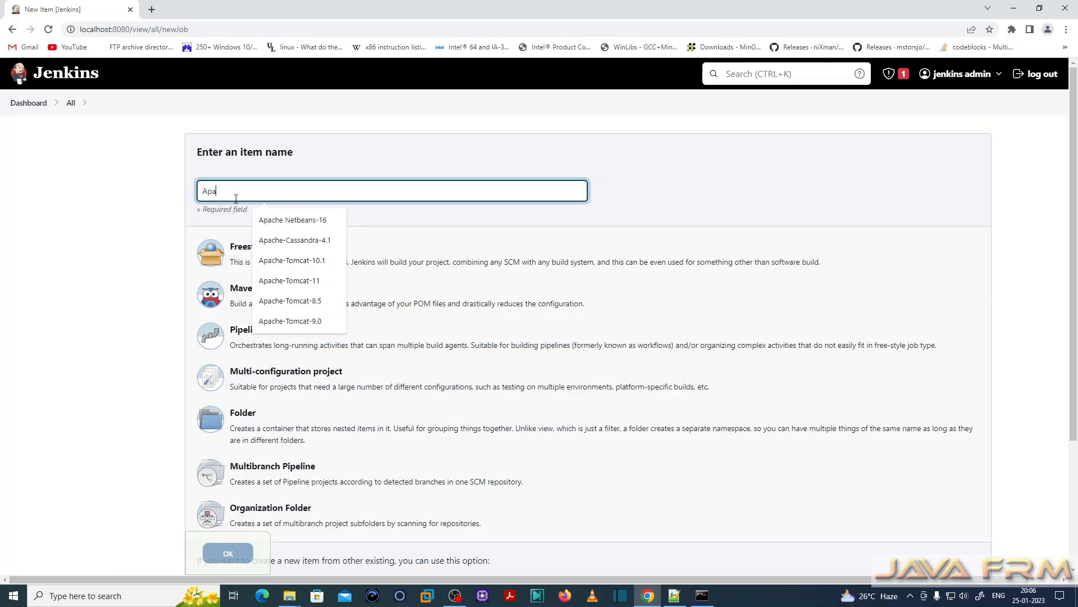
pyautogui.write('che-TomEE')
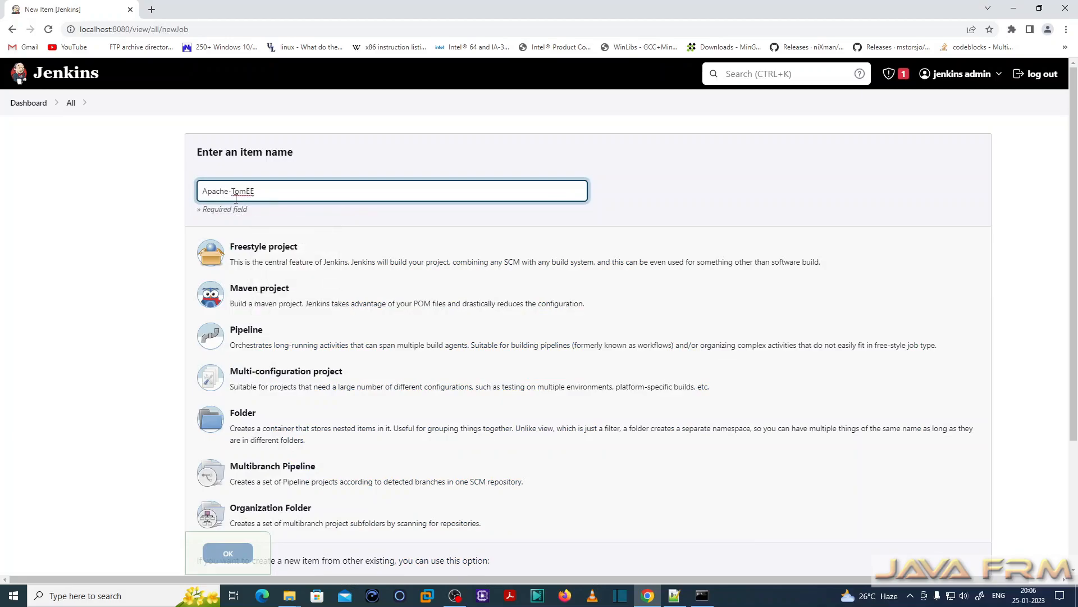
pyautogui.write('-8.0.14')
pyautogui.click(251, 298)
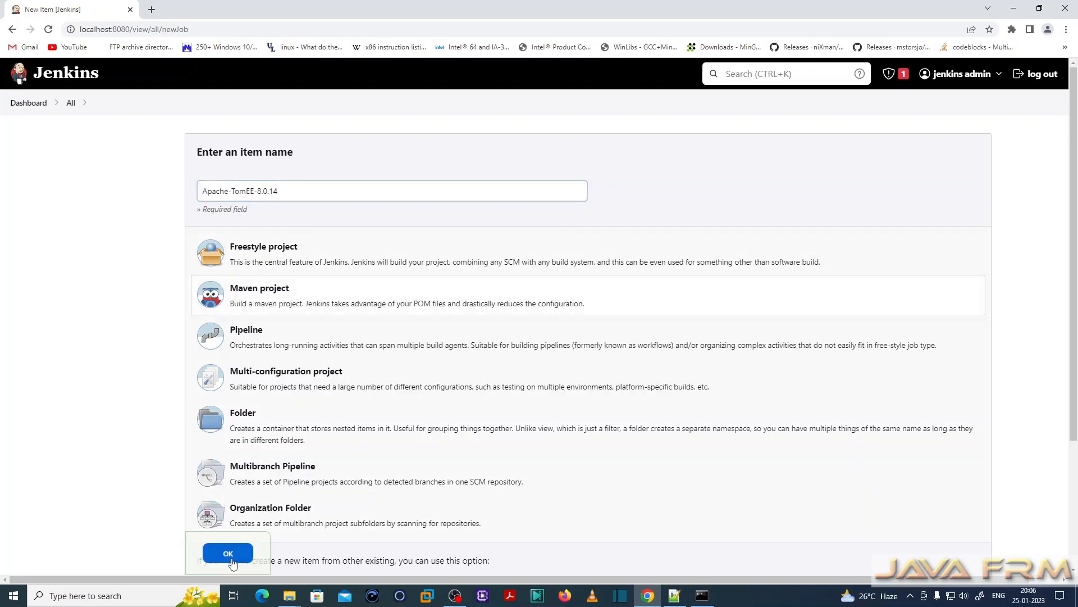
pyautogui.scroll(-3, 429, 414)
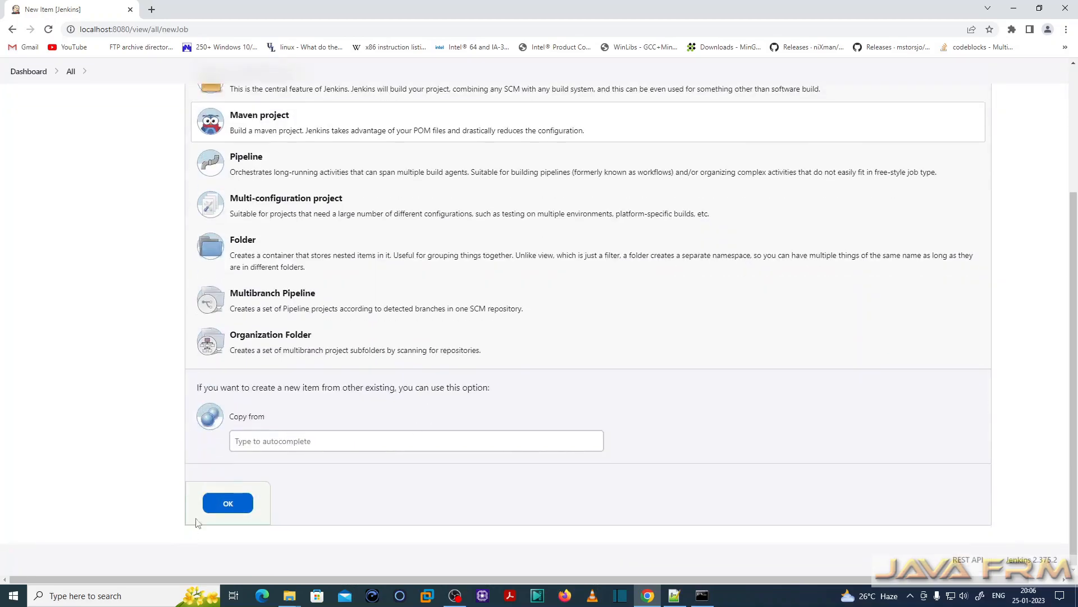
pyautogui.click(223, 506)
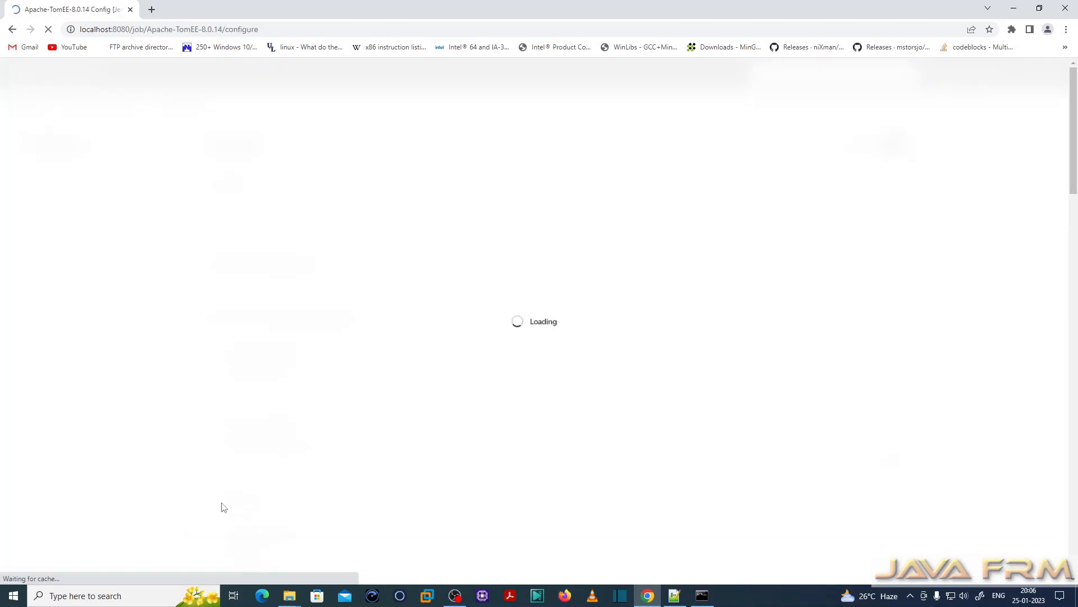
# Set the JDK for the Apache-TomEE-8.0.14 project to JDK-11 in its General settings
pyautogui.scroll(-2, 403, 307)
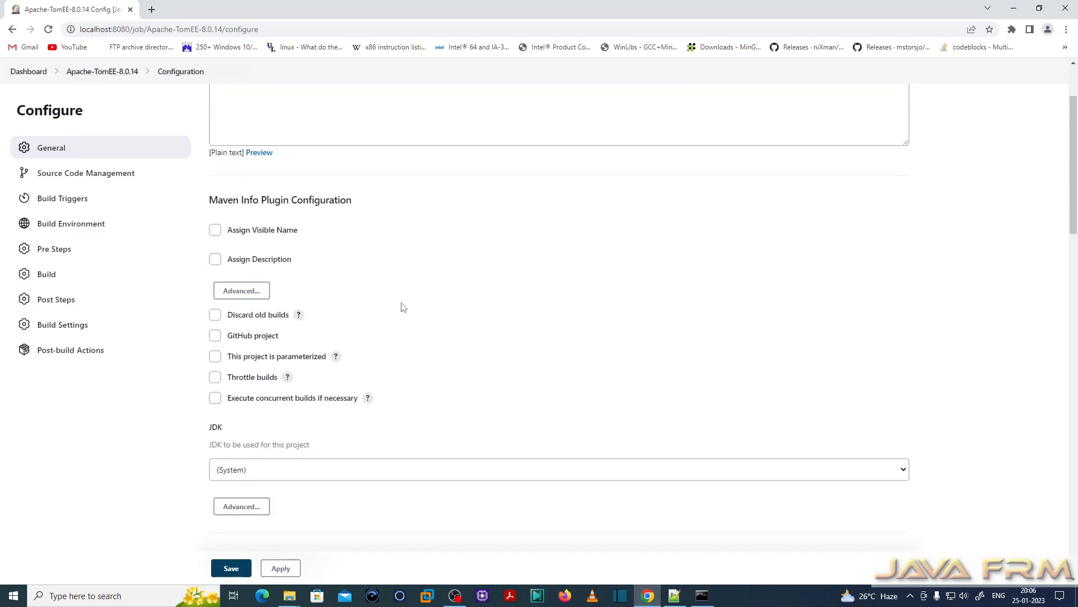
pyautogui.scroll(2, 404, 307)
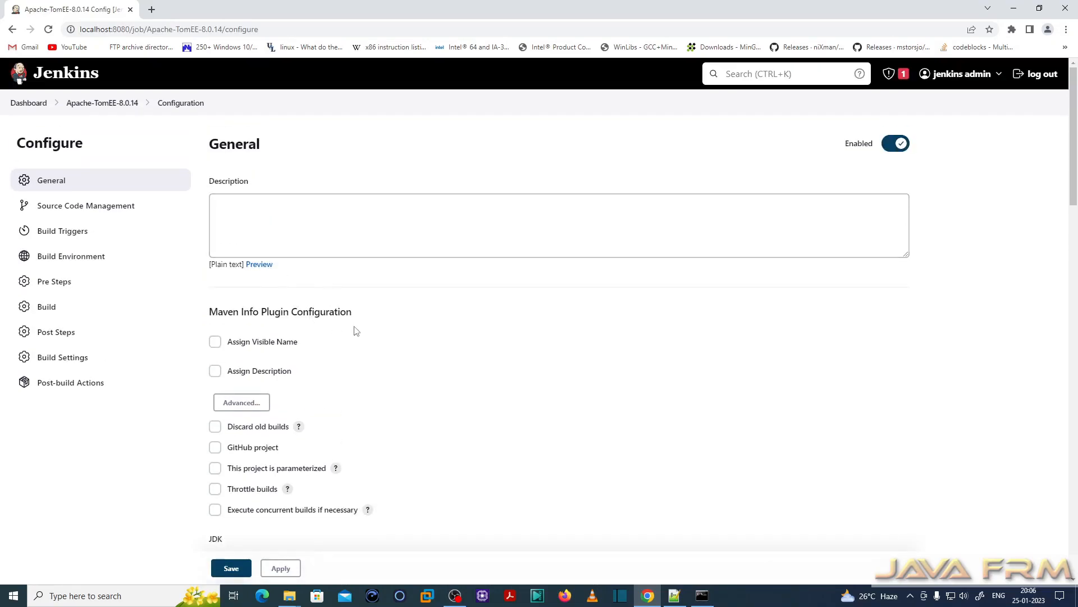
pyautogui.scroll(-6, 355, 330)
pyautogui.click(244, 246)
pyautogui.click(223, 273)
pyautogui.scroll(-2, 332, 304)
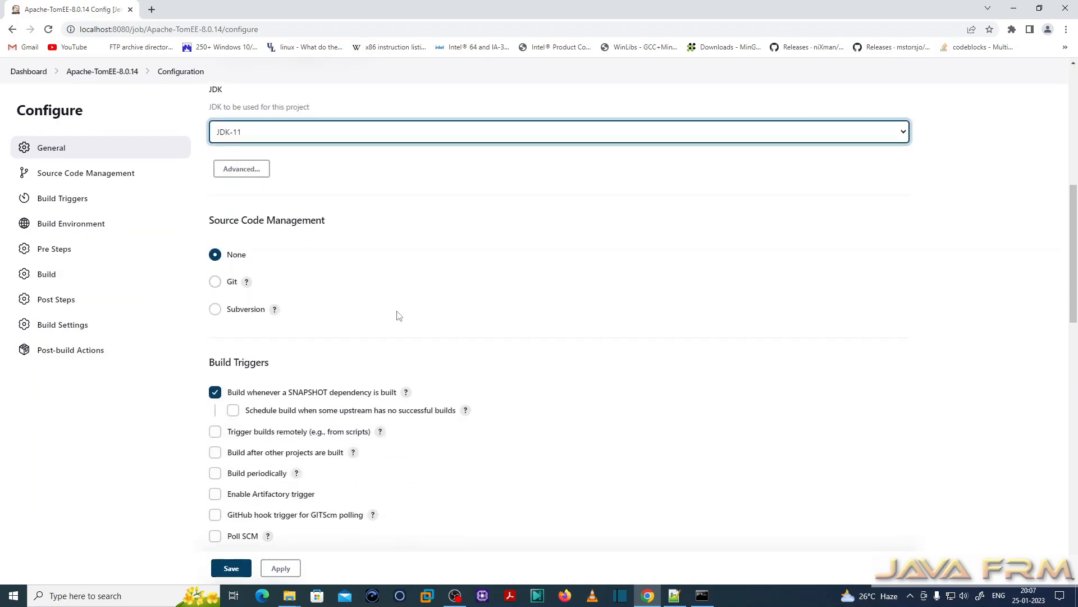
# Expand the advanced build options and set the goals to "-Pquick -Dsurefire.useFile=false -DdisableXmlReport=true -DuniqueVersion=false -ff -Dassemble -DskipTests -DfailIfNoTests=false clean install", keeping pom.xml as root POM
pyautogui.scroll(-7, 397, 316)
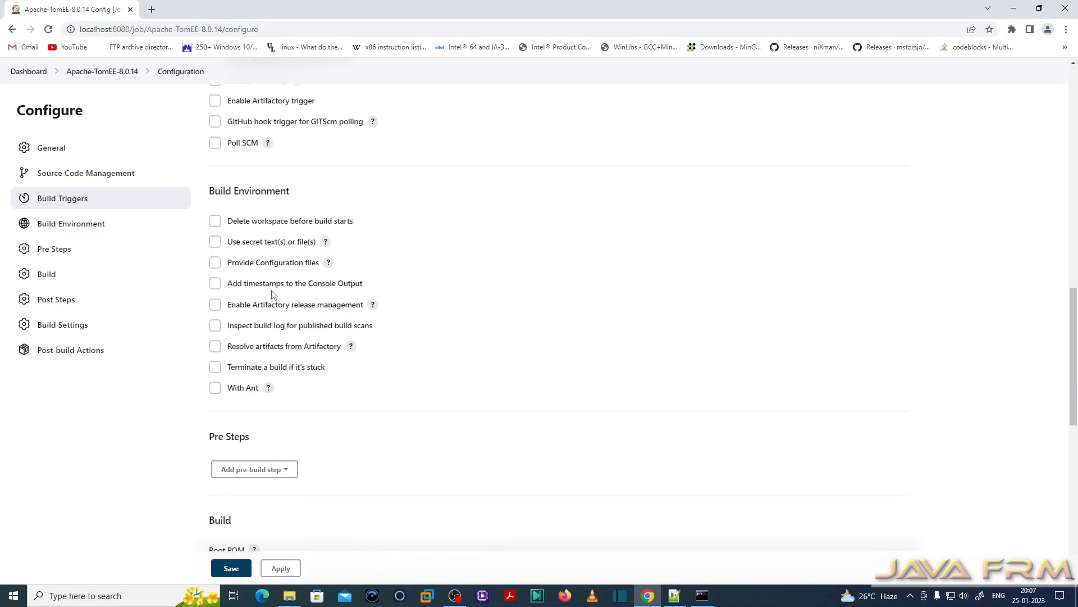
pyautogui.scroll(-3, 256, 273)
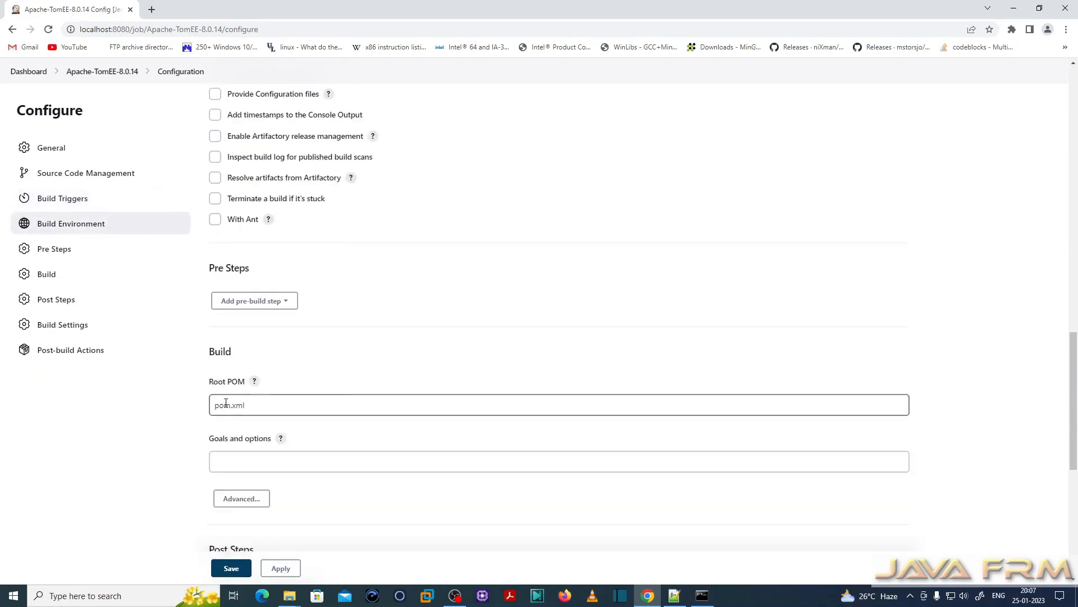
pyautogui.click(256, 404)
pyautogui.scroll(-4, 257, 403)
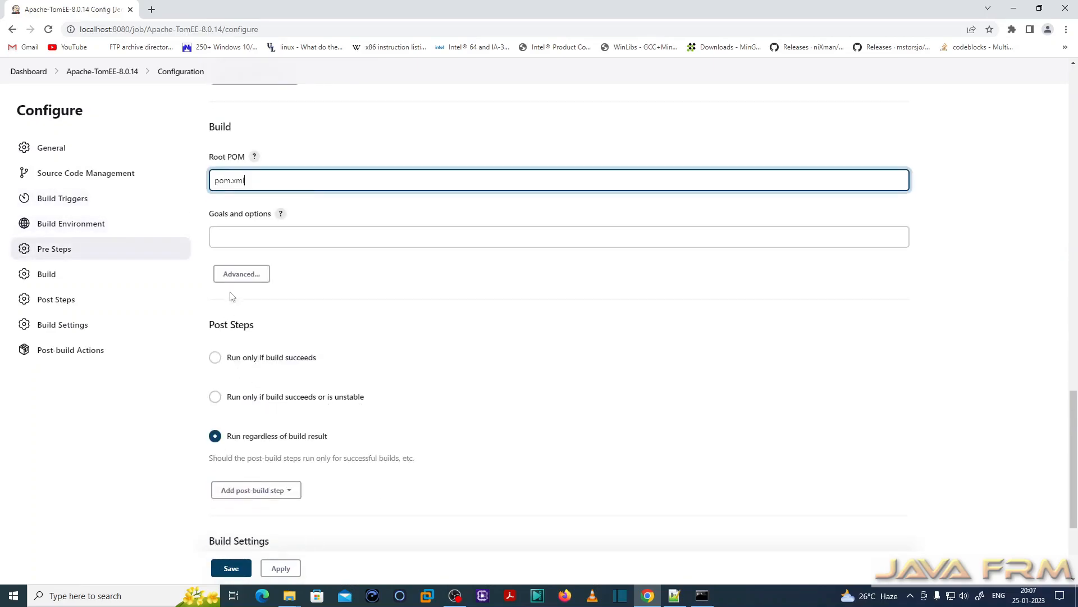
pyautogui.click(240, 276)
pyautogui.click(234, 233)
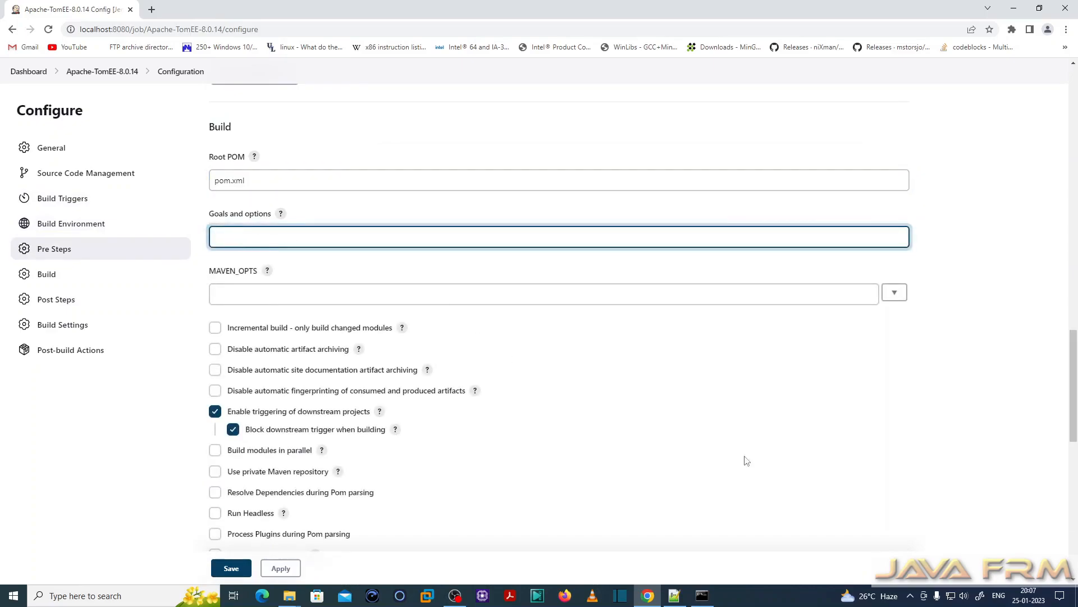
pyautogui.write('-Pquick -Dsurefire.useFile=false -DdisableXmlReport=true -DuniqueVersion=false -ff -Dassemble -DskipTests -DfailIfNoTests=false clean install')
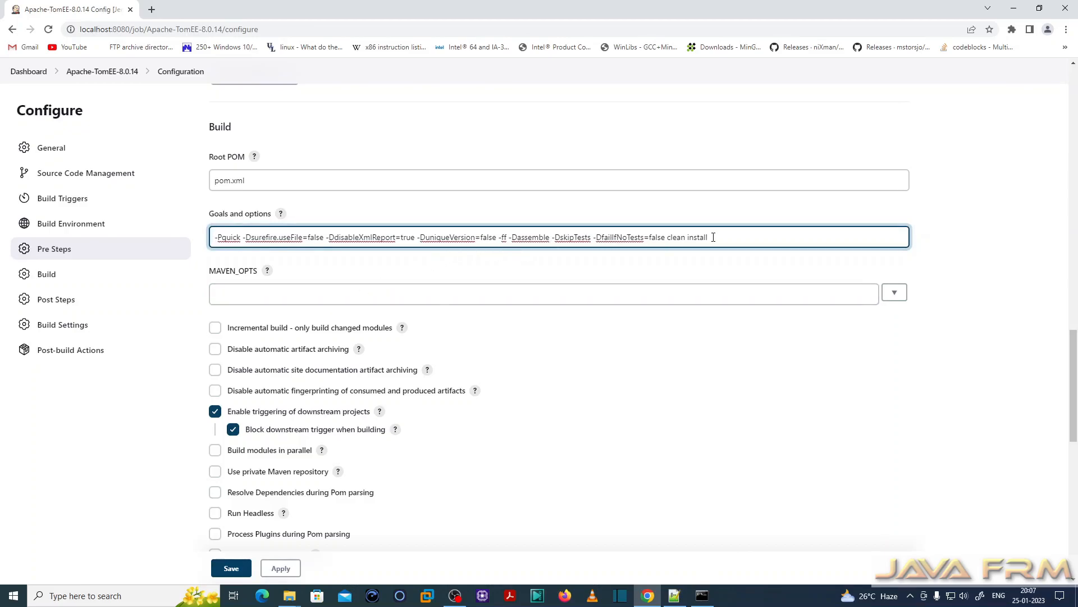
pyautogui.moveTo(709, 237); pyautogui.dragTo(152, 247)
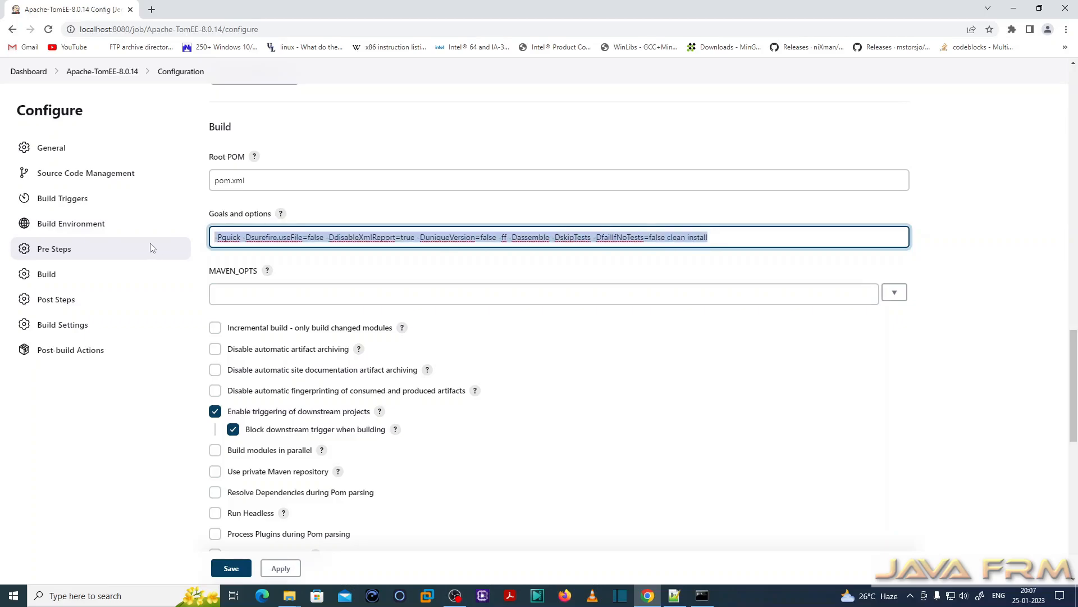
pyautogui.click(670, 414)
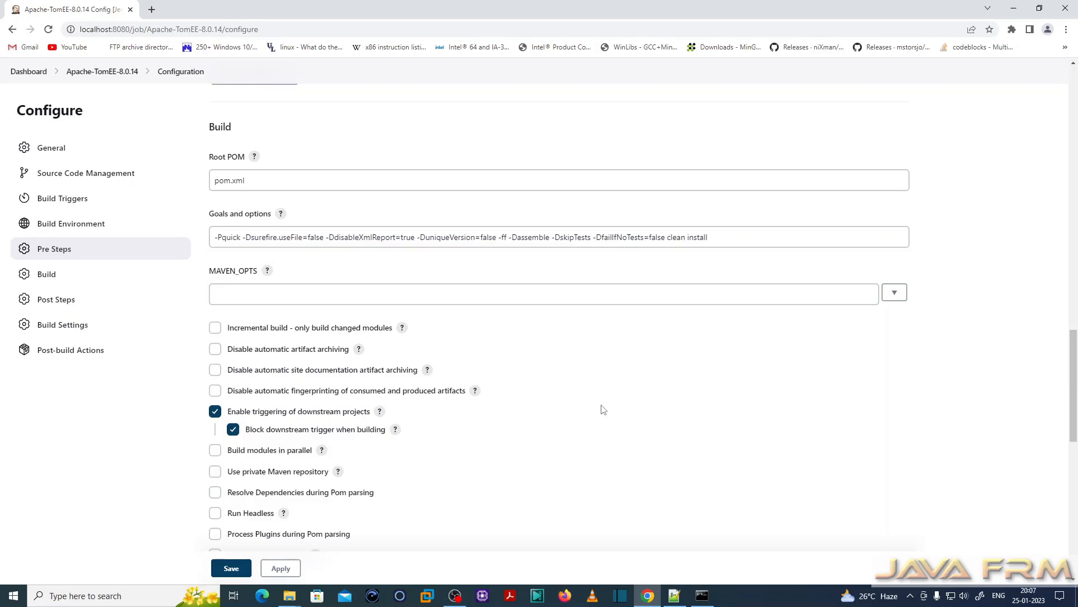
# Apply and save the project configuration, keeping the default Maven settings and global settings files
pyautogui.scroll(-8, 520, 392)
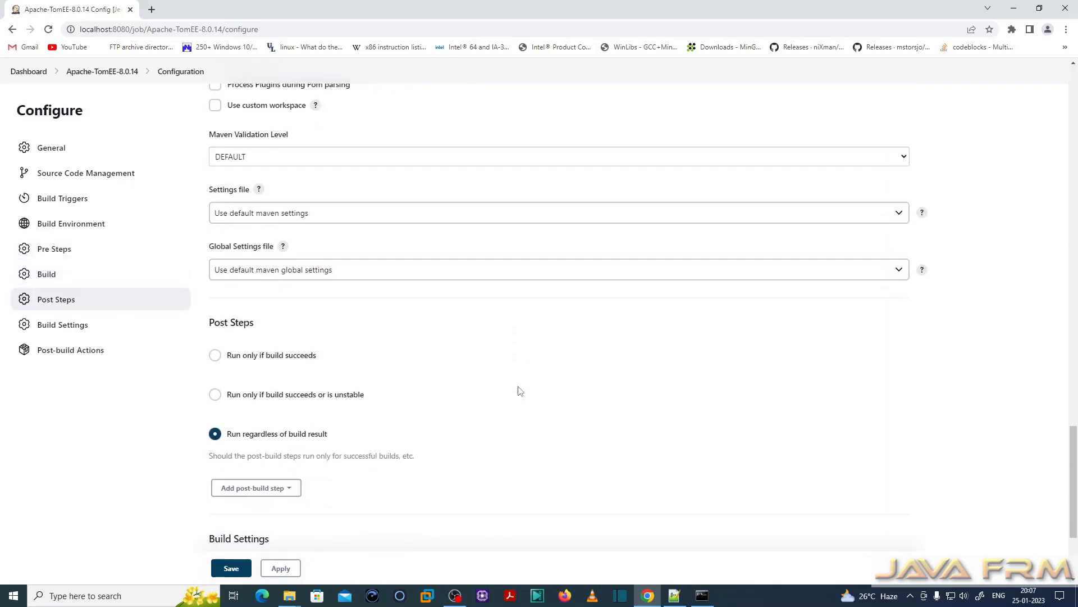
pyautogui.scroll(-1, 519, 391)
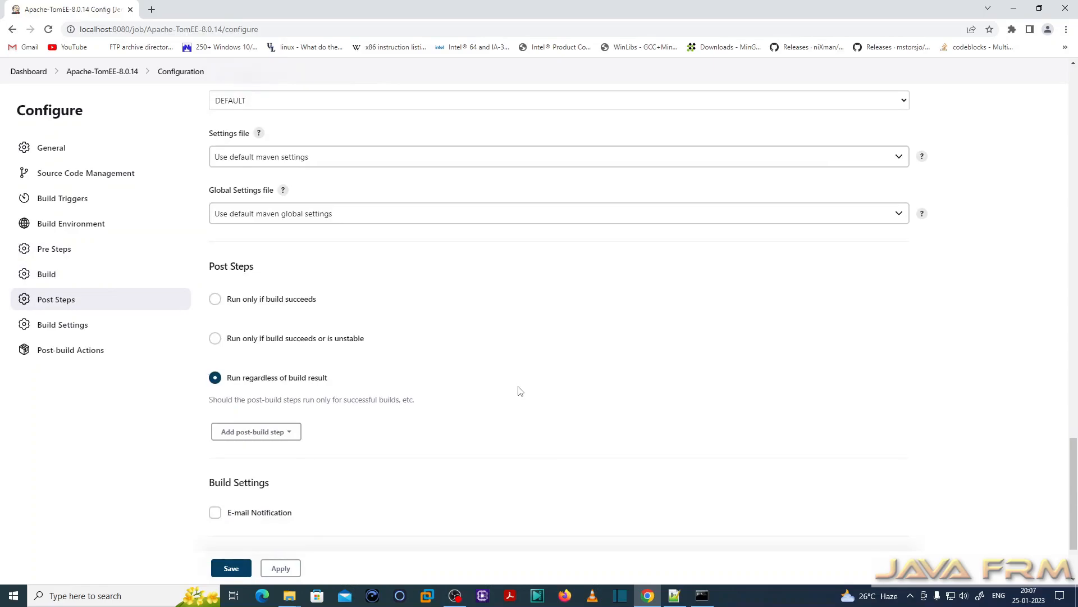
pyautogui.scroll(1, 519, 392)
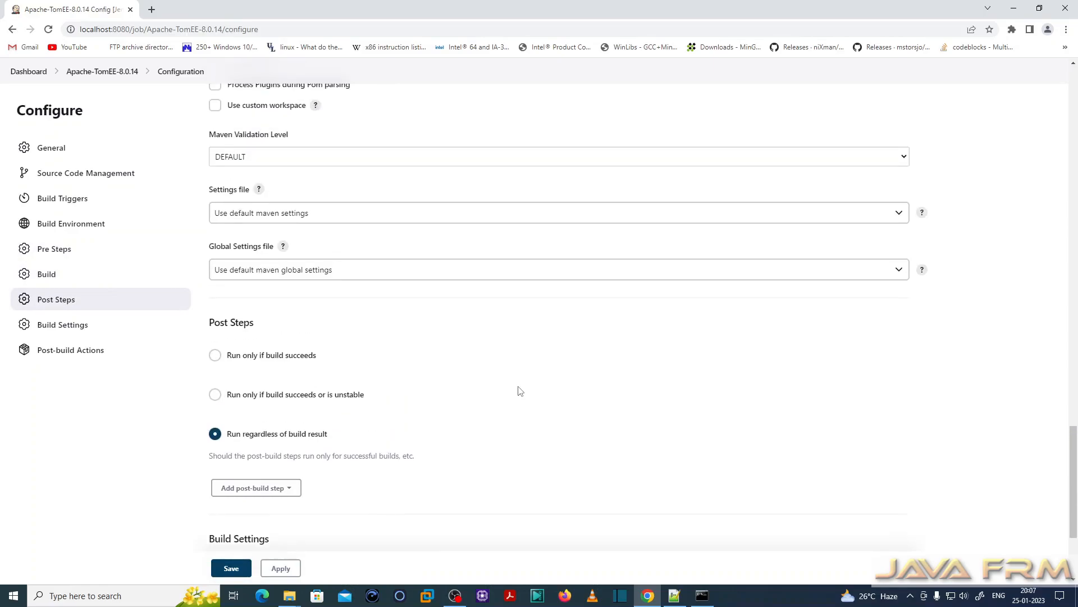
pyautogui.click(897, 271)
pyautogui.scroll(-3, 368, 488)
pyautogui.click(280, 519)
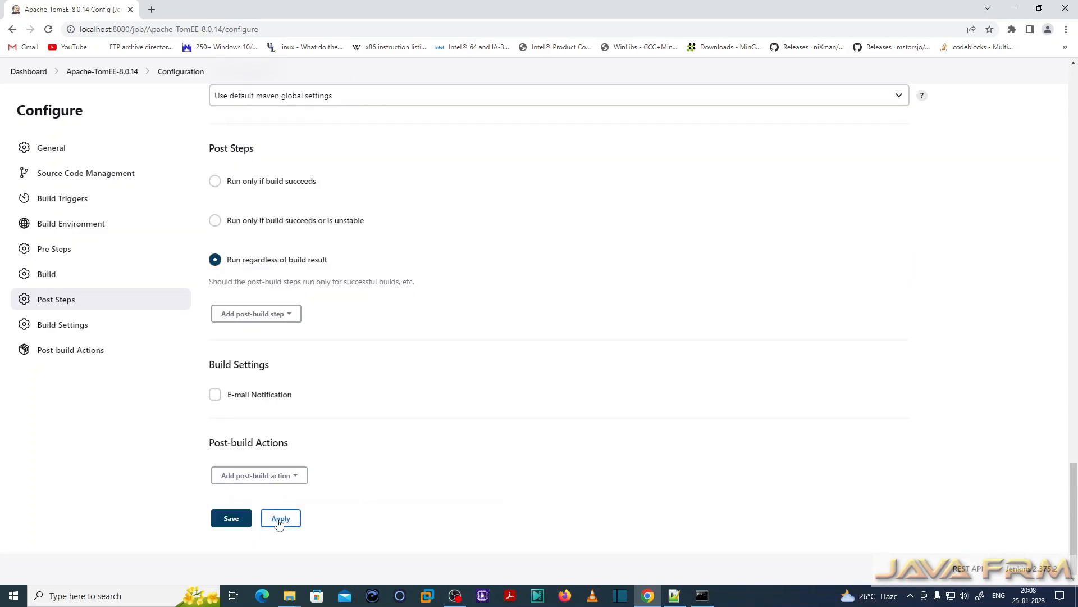
pyautogui.click(232, 519)
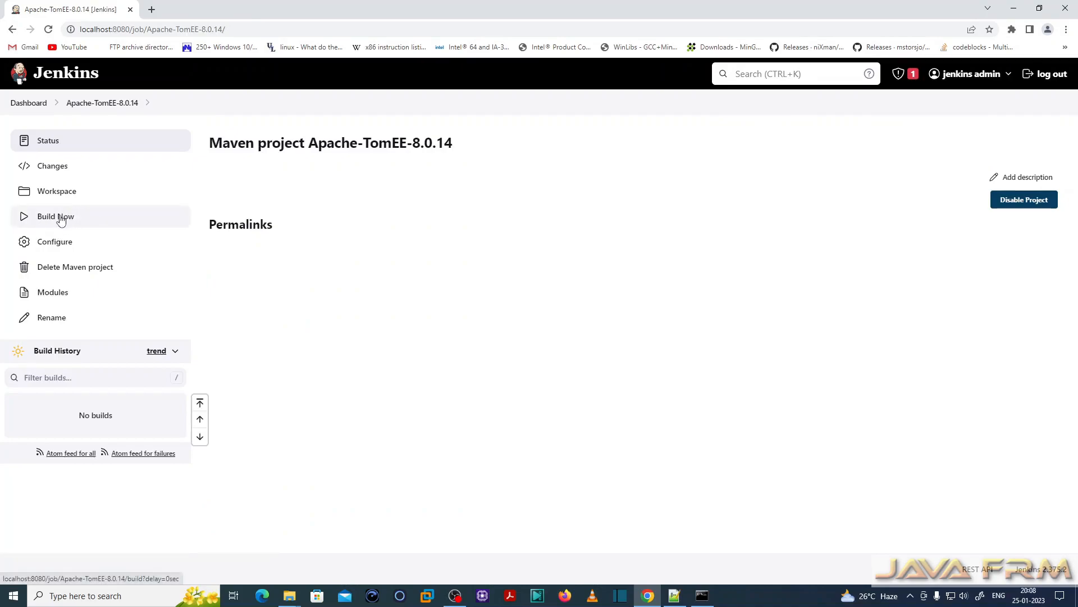
# Run a first build of Apache-TomEE-8.0.14 and copy the workspace path from its console output
pyautogui.click(61, 219)
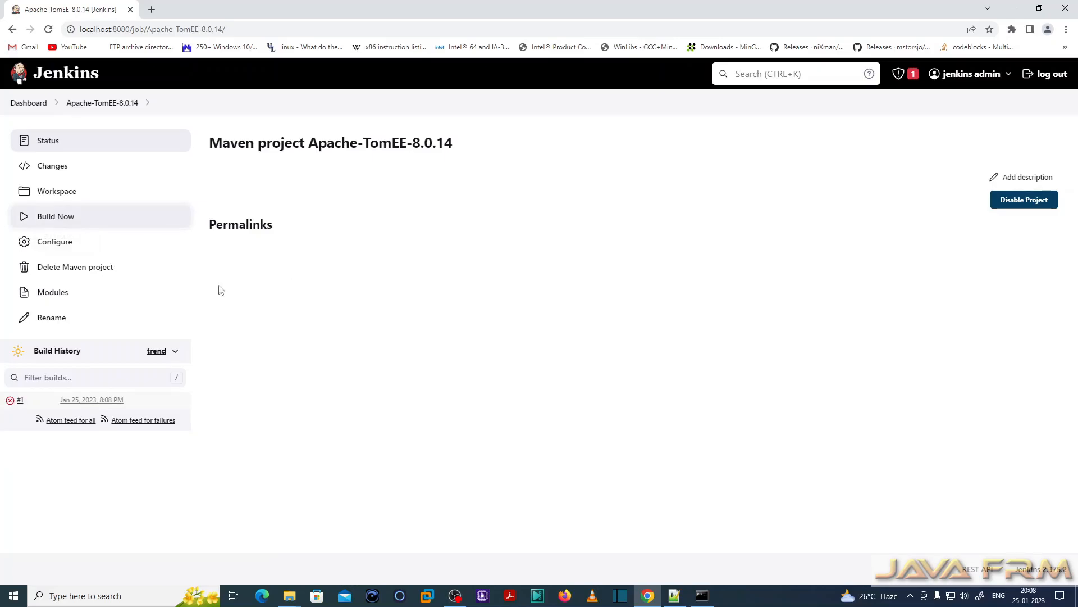
pyautogui.click(132, 403)
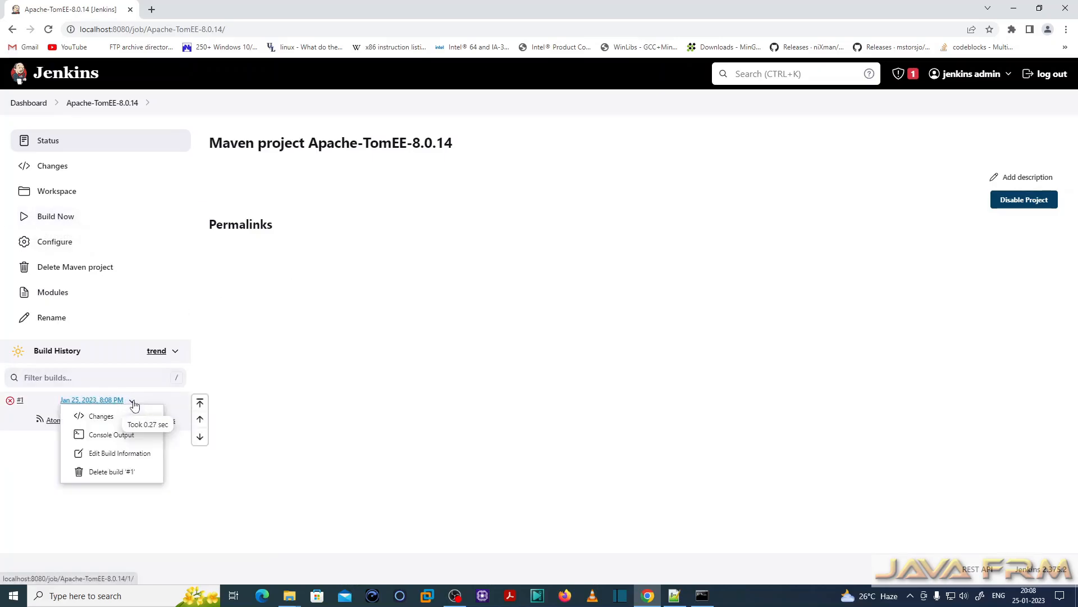
pyautogui.click(119, 435)
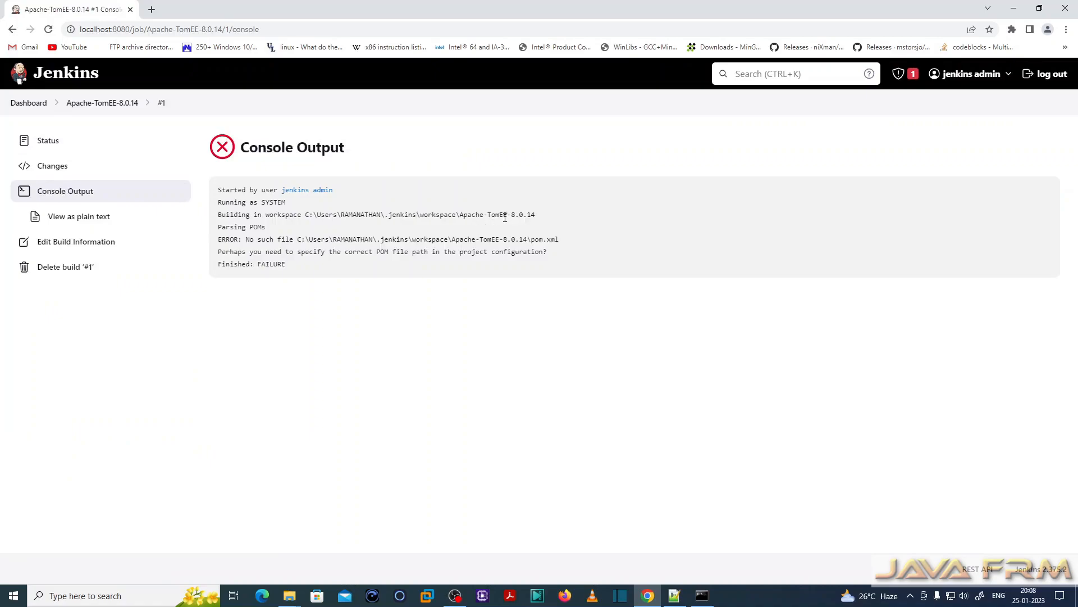
pyautogui.moveTo(306, 214); pyautogui.dragTo(535, 215)
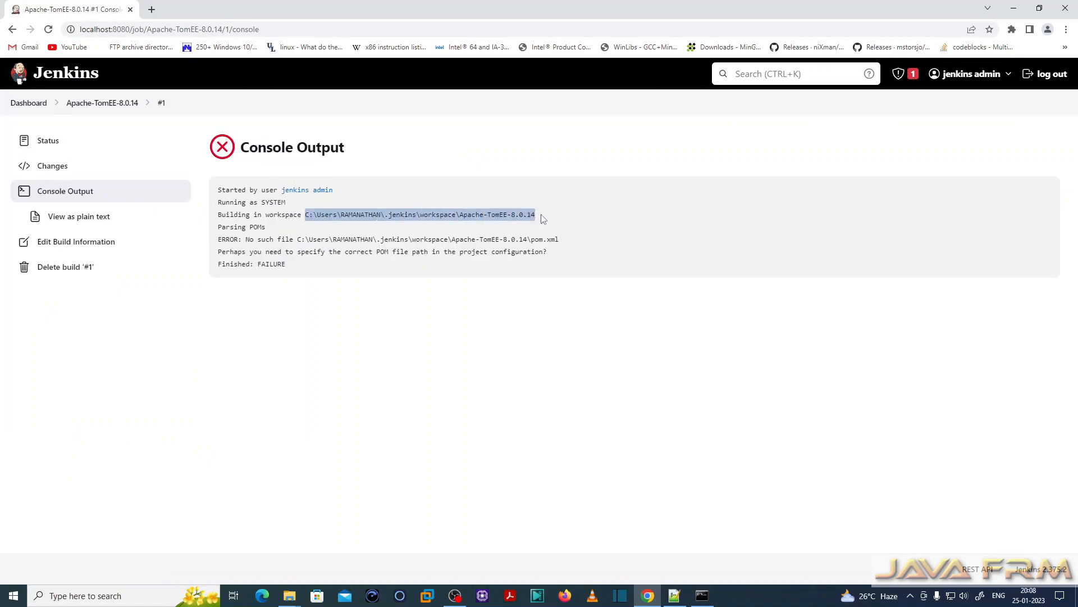
# Open the tomee-tomee-project-8.0.14 zip from D:\BuildfromSource in 7-Zip and go into its top-level project folder
pyautogui.click(285, 600)
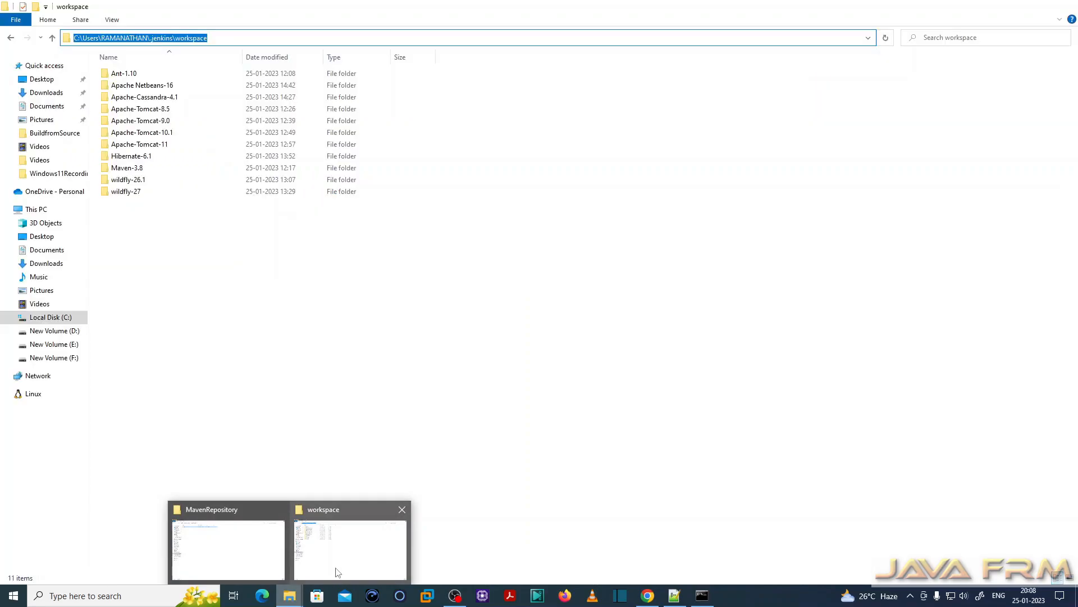
pyautogui.moveTo(242, 565)
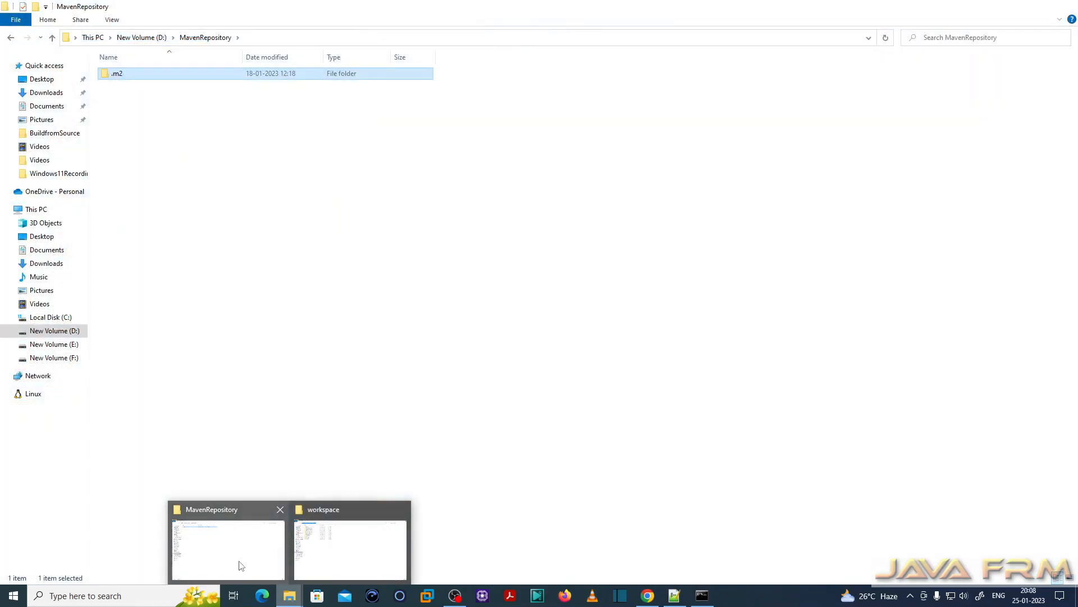
pyautogui.click(241, 565)
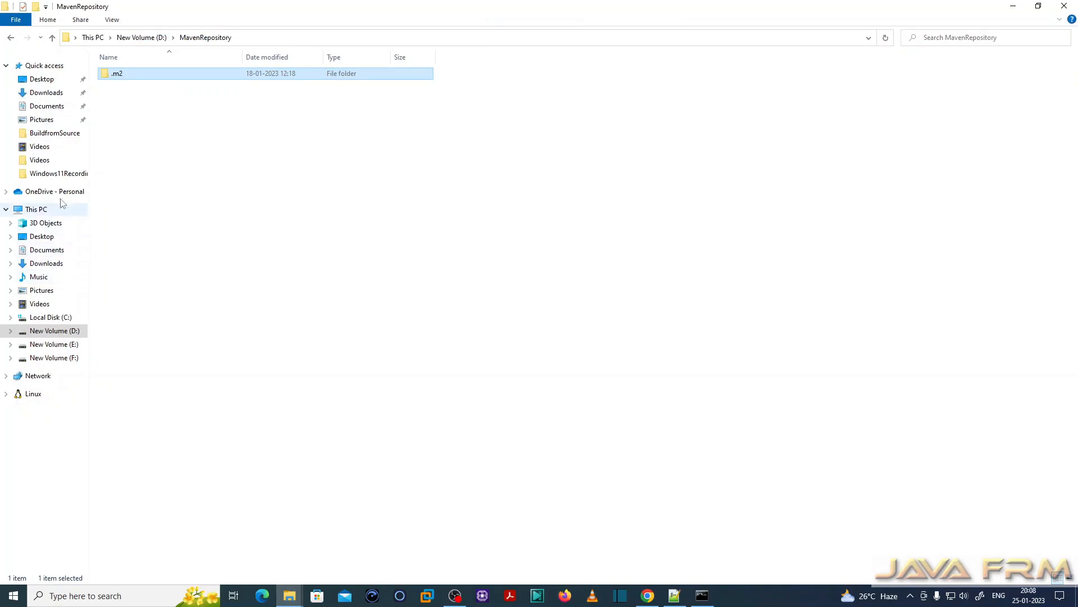
pyautogui.click(56, 134)
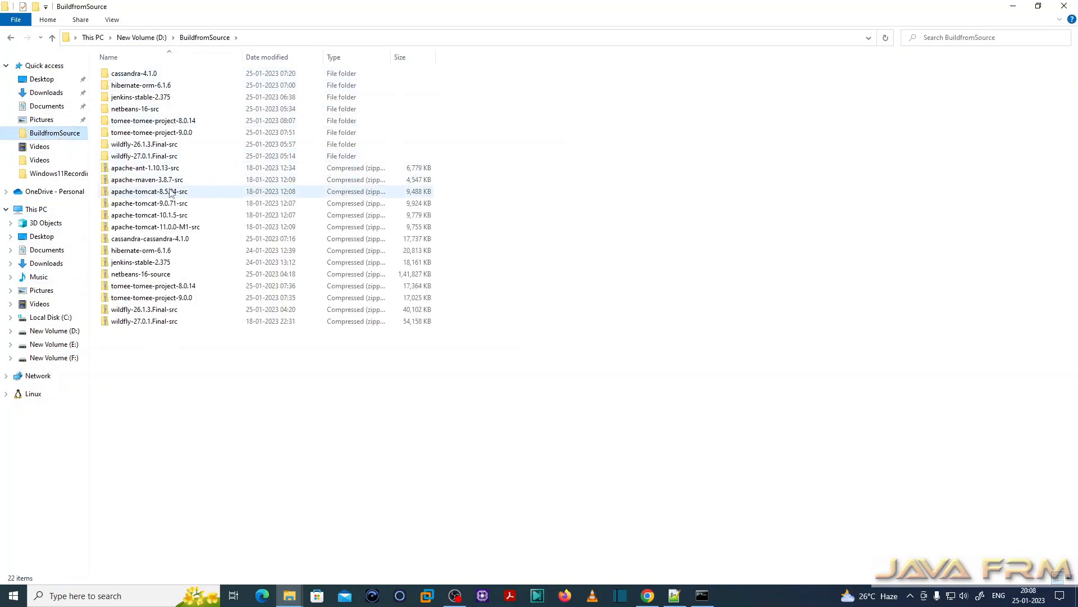
pyautogui.rightClick(178, 286)
pyautogui.moveTo(269, 351)
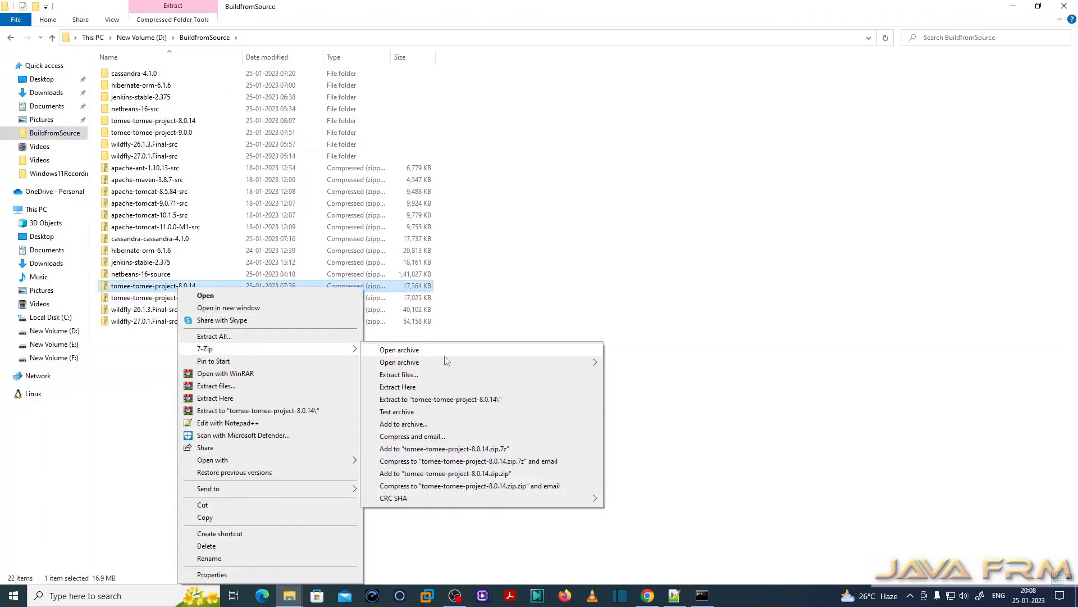
pyautogui.click(444, 354)
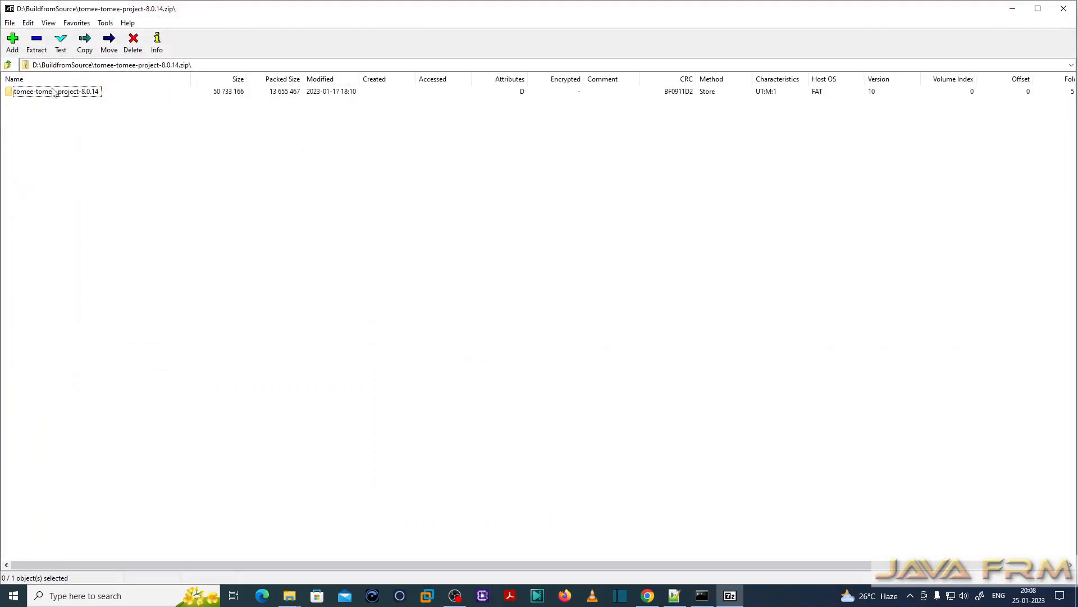
pyautogui.doubleClick(51, 93)
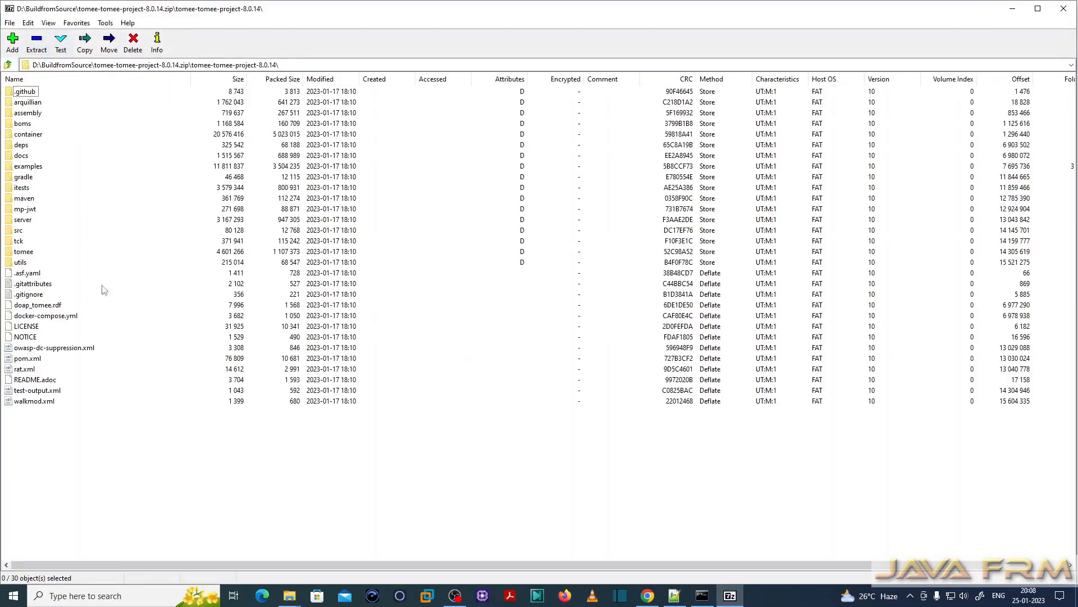
# Extract the project folder's contents to the copied Jenkins workspace path for Apache-TomEE-8.0.14 and close the archive
pyautogui.click(35, 48)
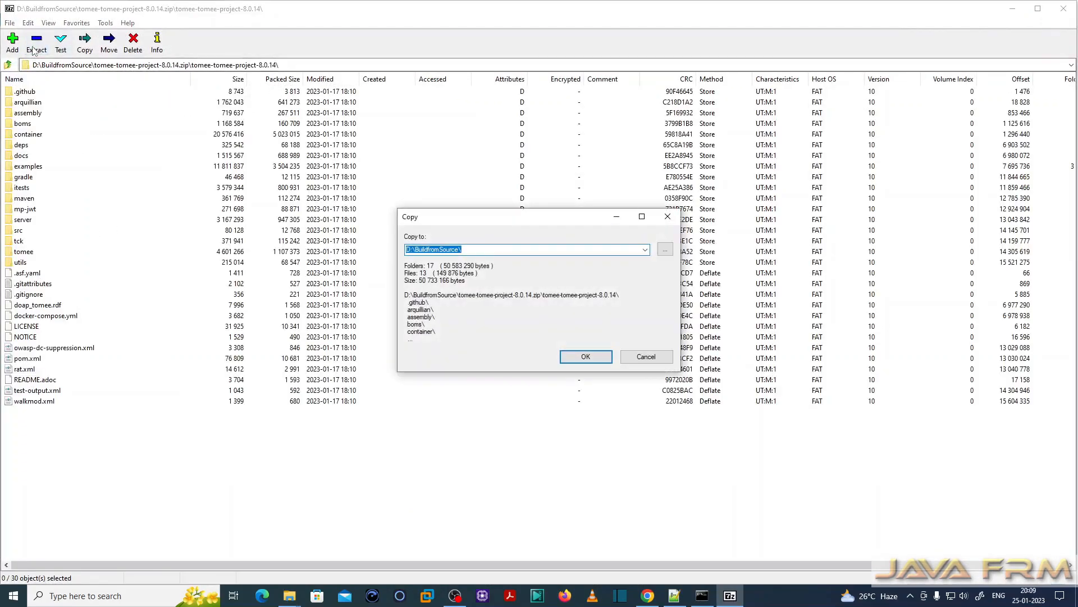
pyautogui.hotkey('ctrl', 'v')
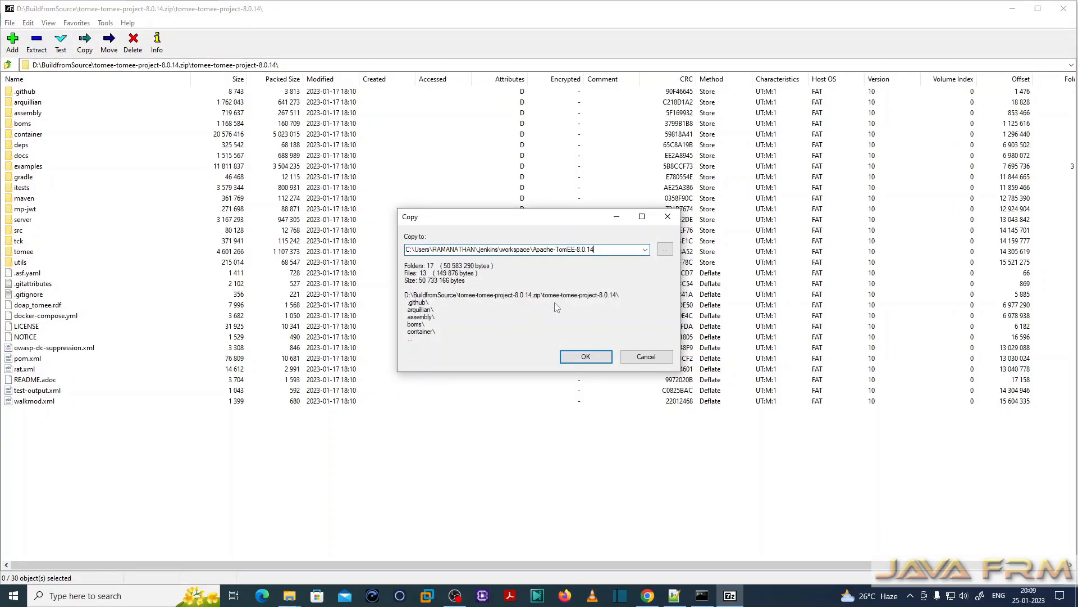
pyautogui.click(586, 357)
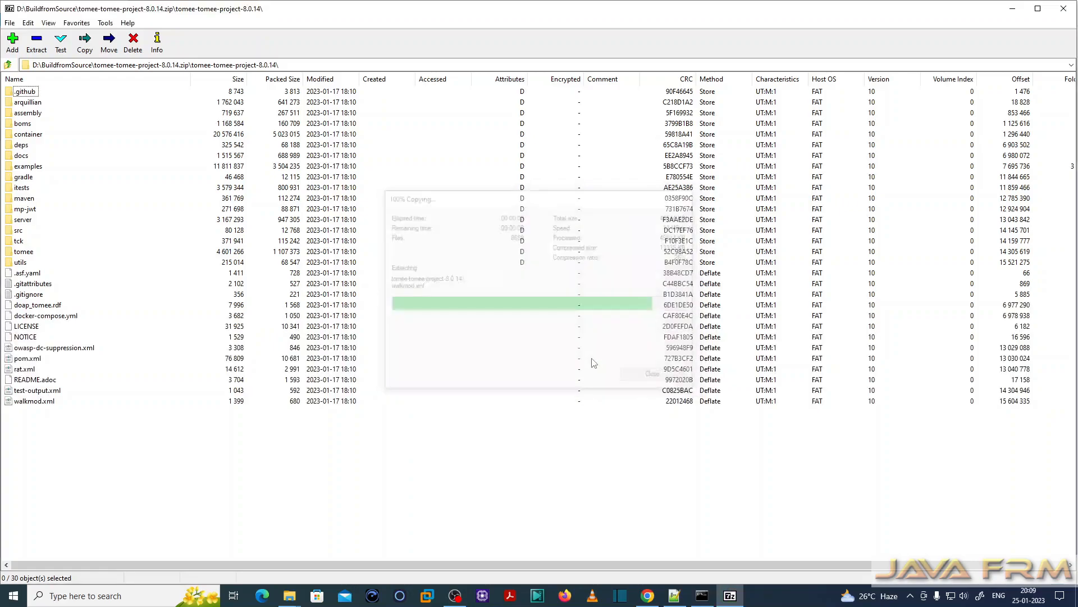
pyautogui.click(1064, 8)
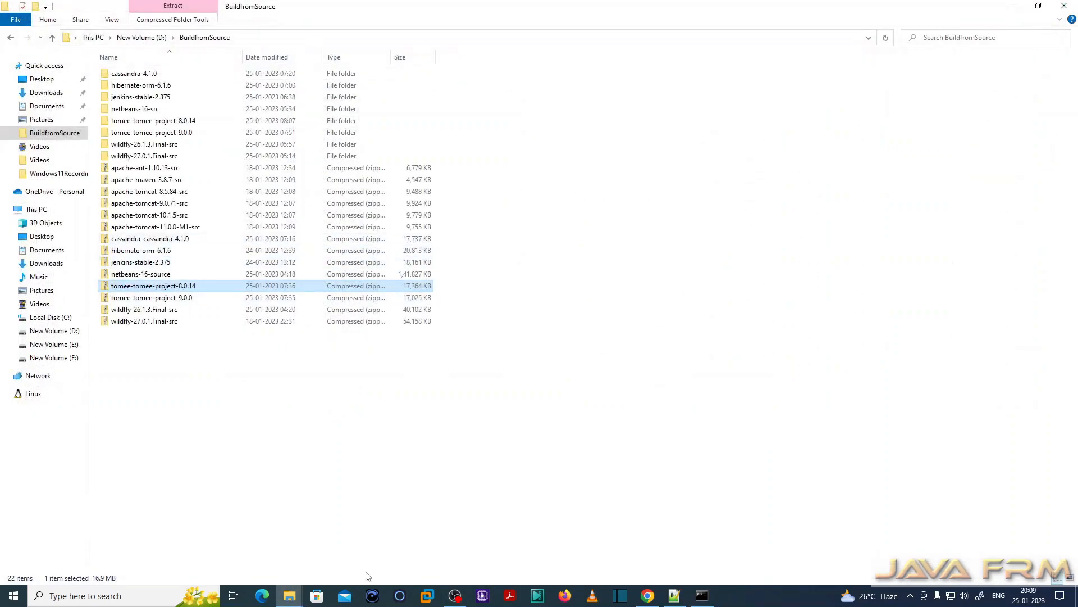
# Open the Apache-TomEE-8.0.14 folder in the Jenkins workspace and check the extracted source files, including pom
pyautogui.click(289, 598)
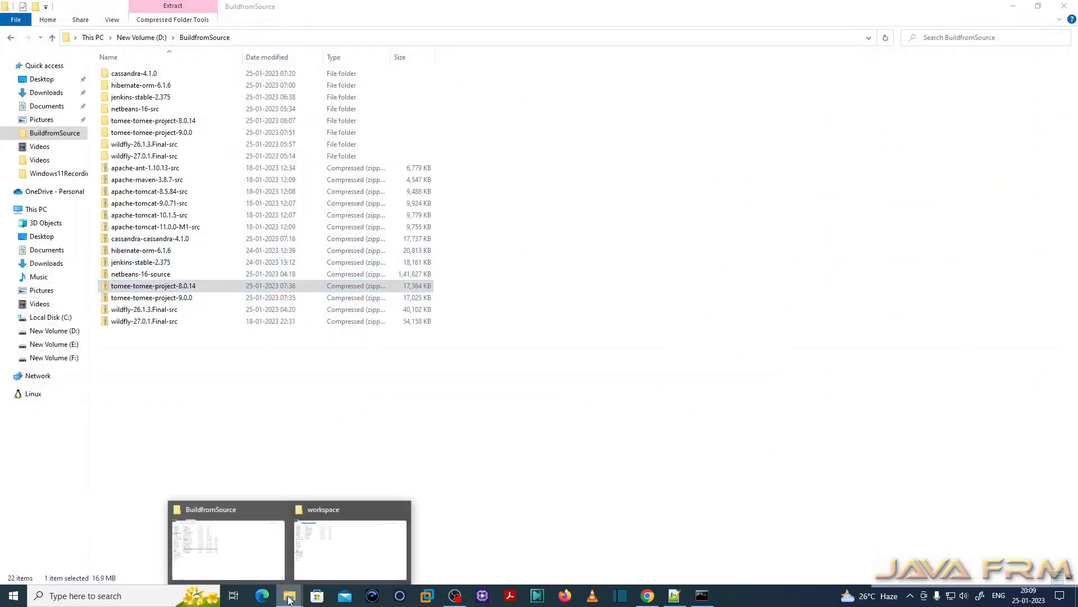
pyautogui.click(339, 567)
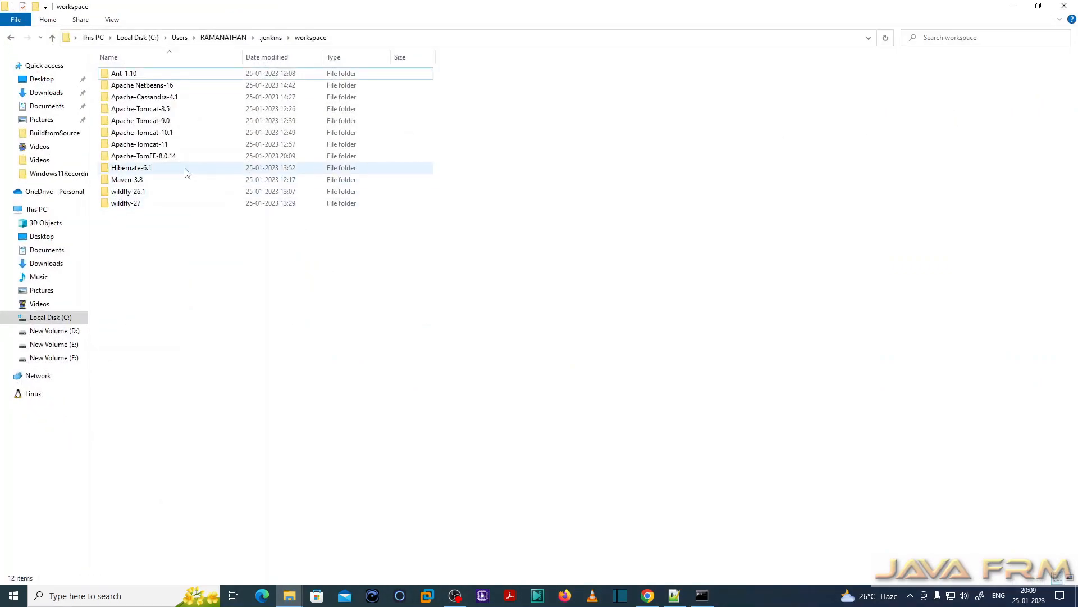
pyautogui.doubleClick(163, 157)
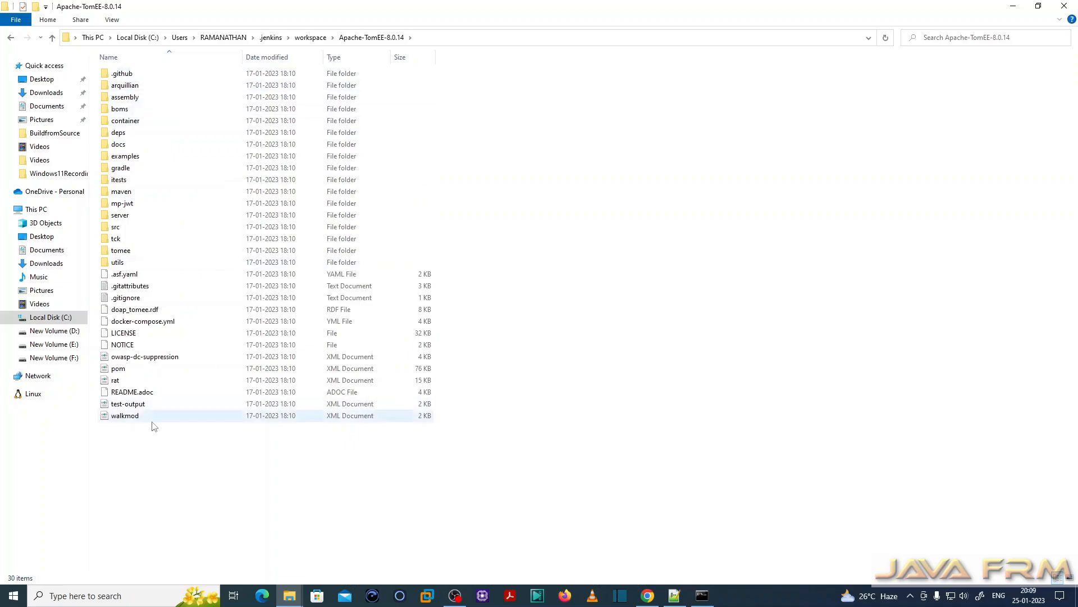
pyautogui.click(127, 370)
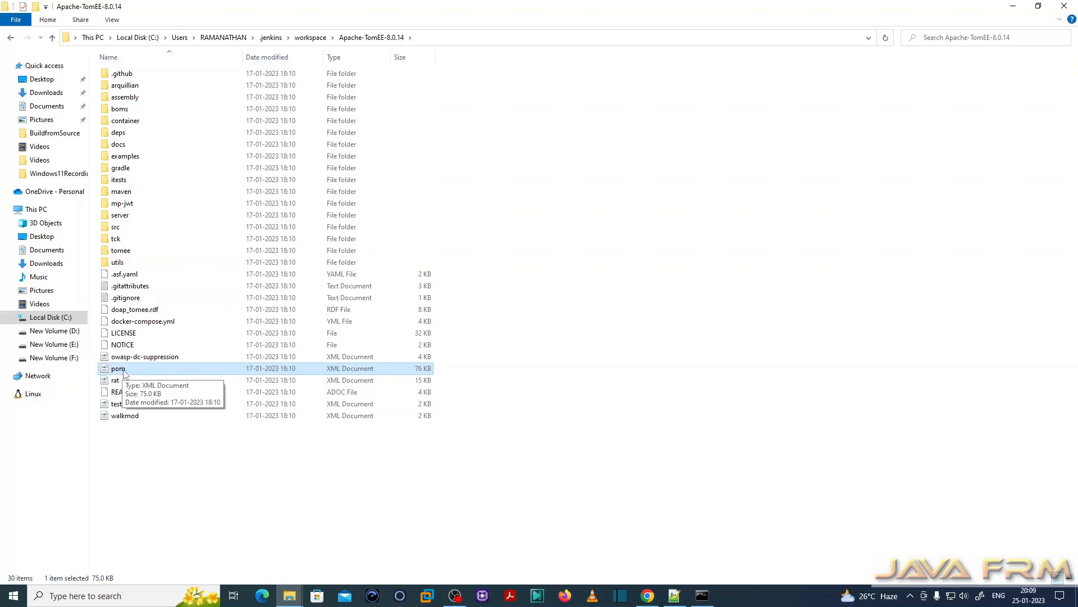
# Switch back to Jenkins in Chrome, return to the Apache-TomEE-8.0.14 project page and start a new build
pyautogui.click(648, 596)
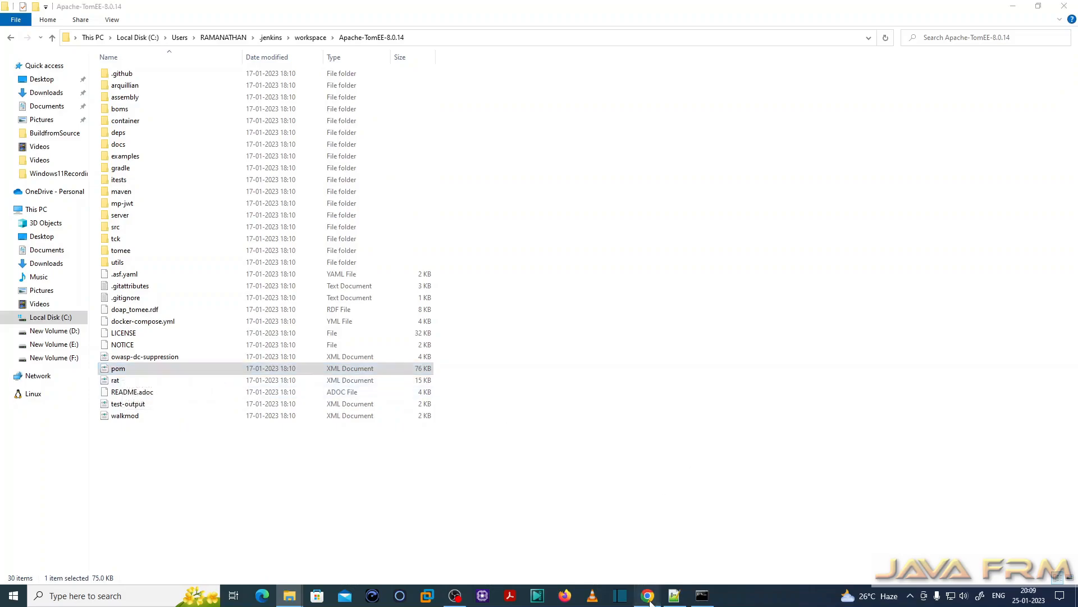
pyautogui.click(476, 317)
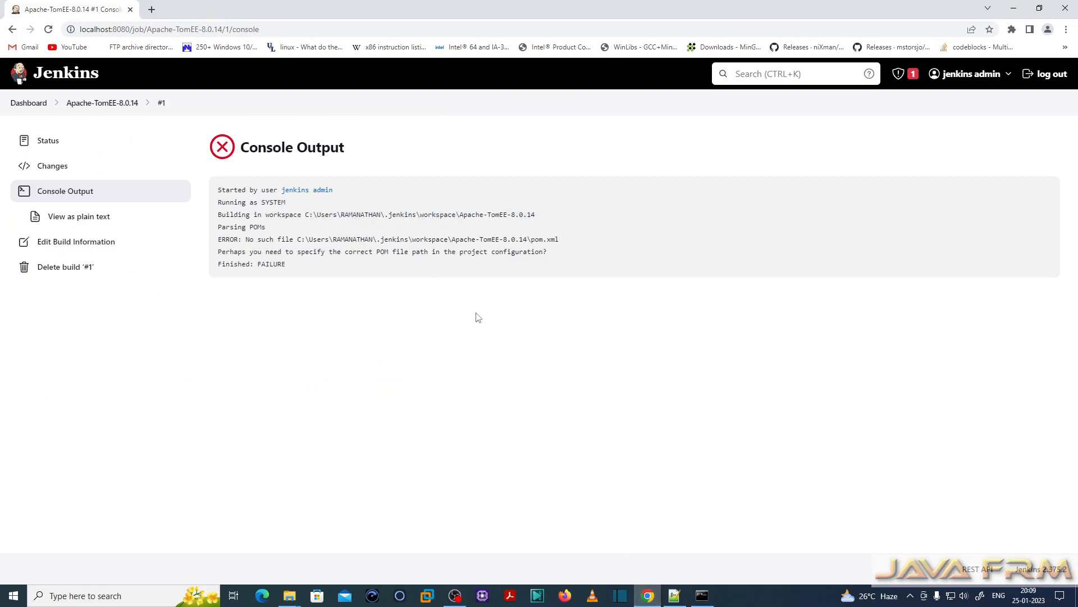
pyautogui.click(105, 109)
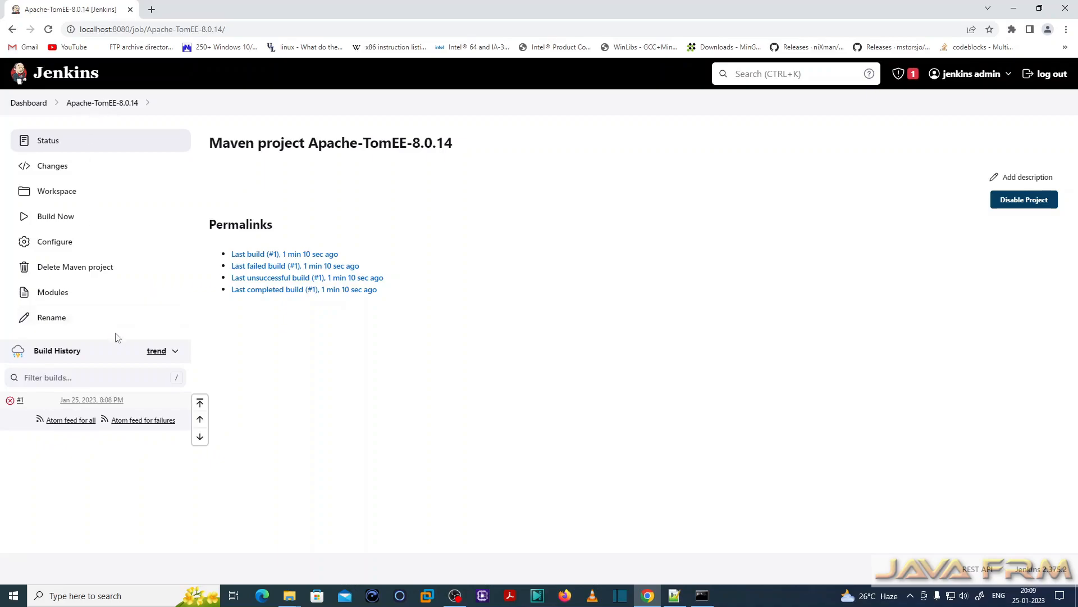
pyautogui.click(58, 221)
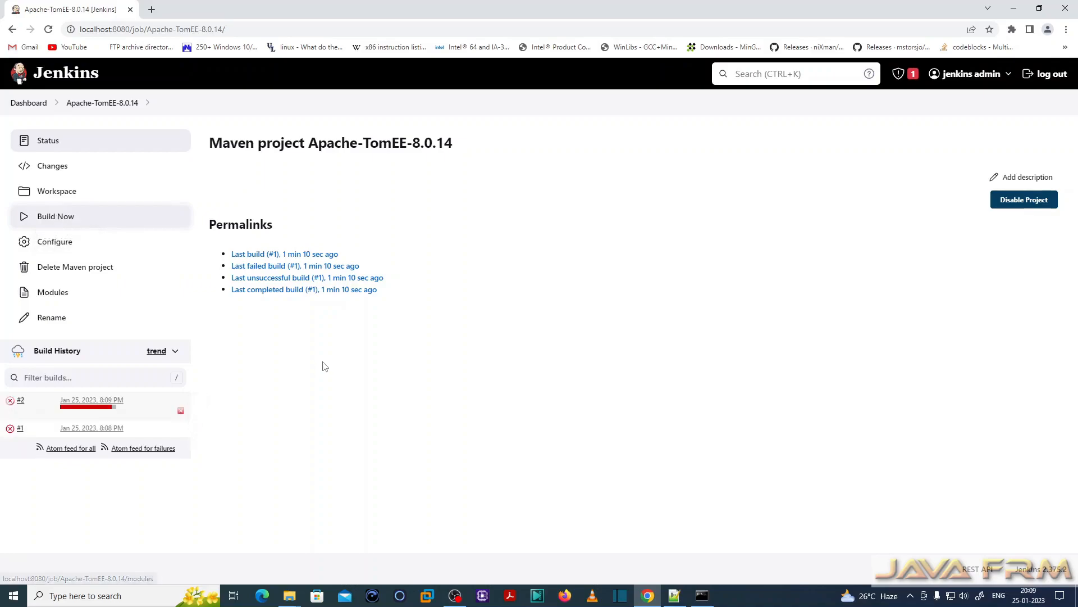
# Open the console output of build #2 and examine its module build summary and log back to the start
pyautogui.click(130, 406)
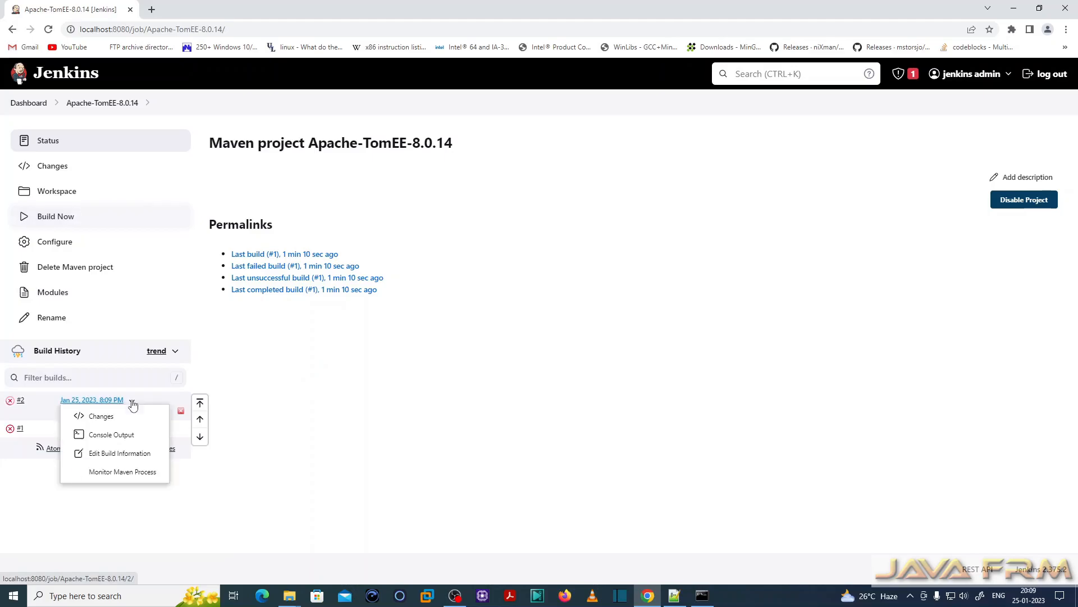
pyautogui.click(121, 436)
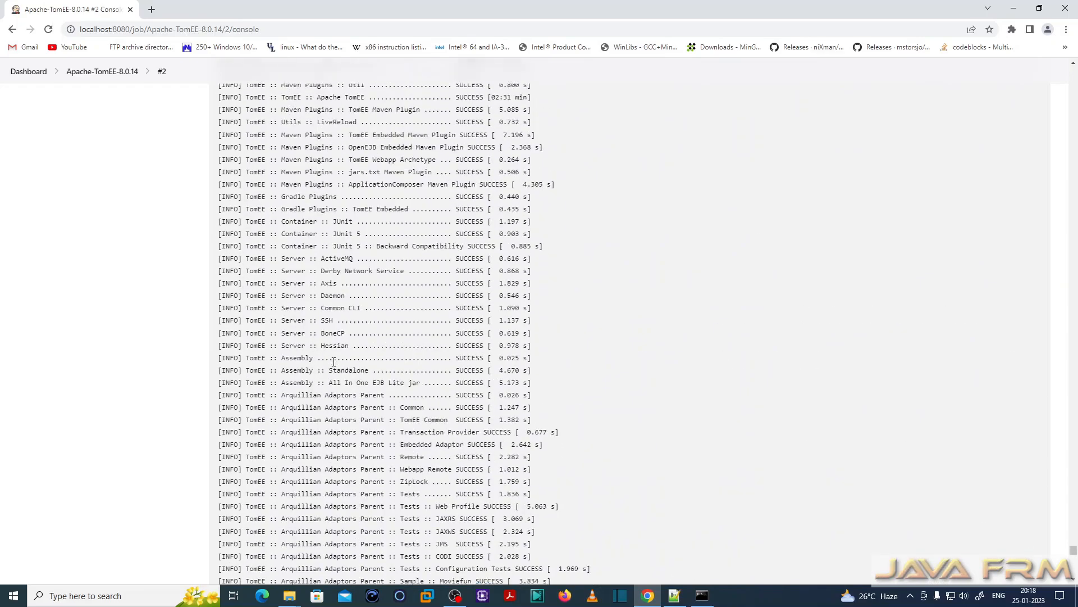
pyautogui.moveTo(245, 228); pyautogui.dragTo(392, 357)
pyautogui.click(401, 357)
pyautogui.scroll(20, 400, 357)
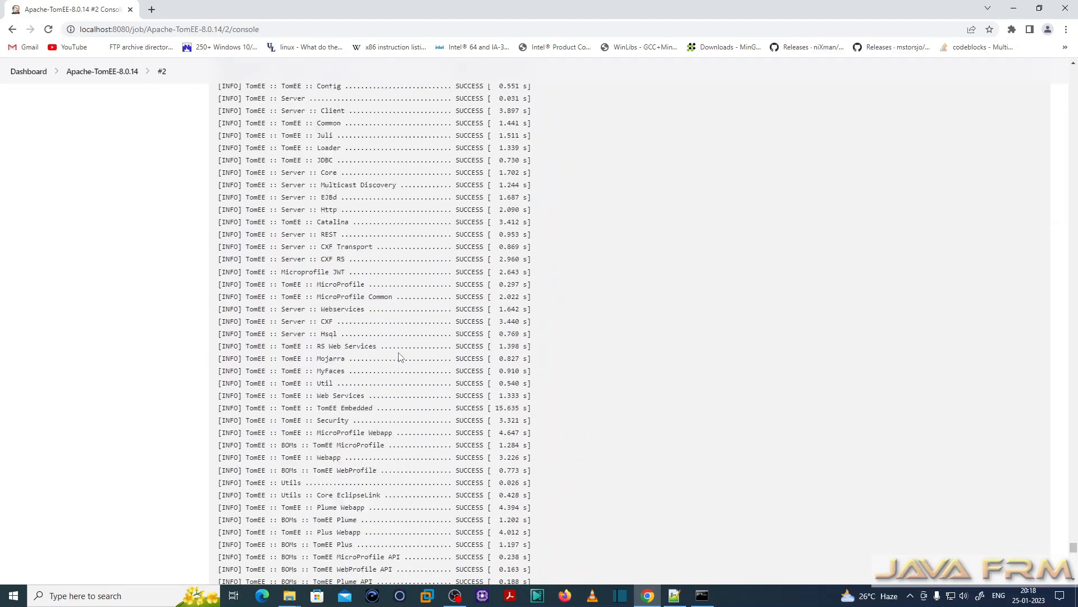
pyautogui.scroll(10, 401, 357)
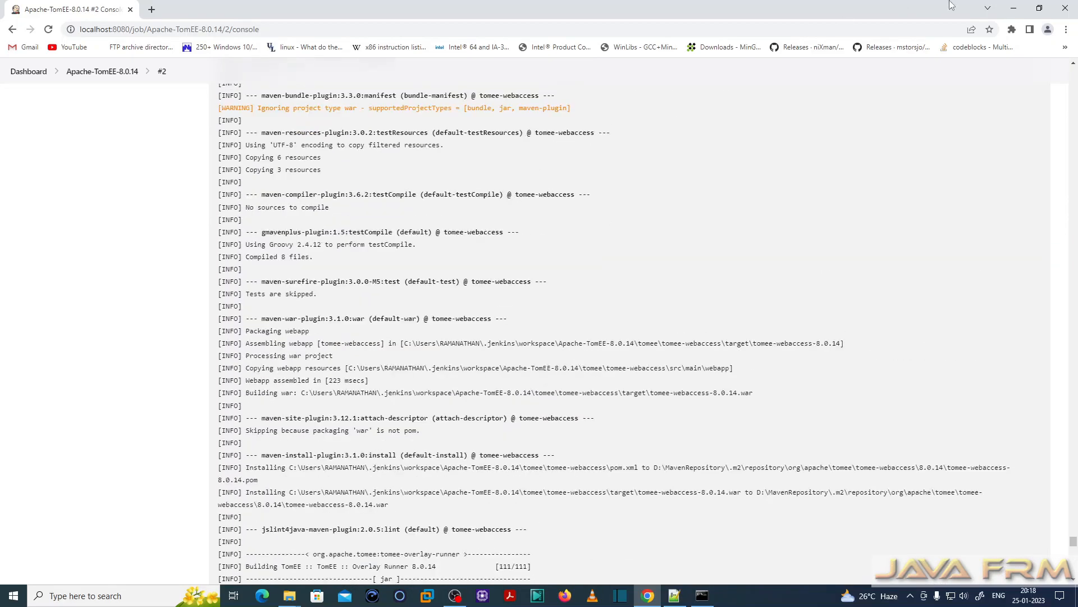
pyautogui.moveTo(1073, 544); pyautogui.dragTo(1024, 71)
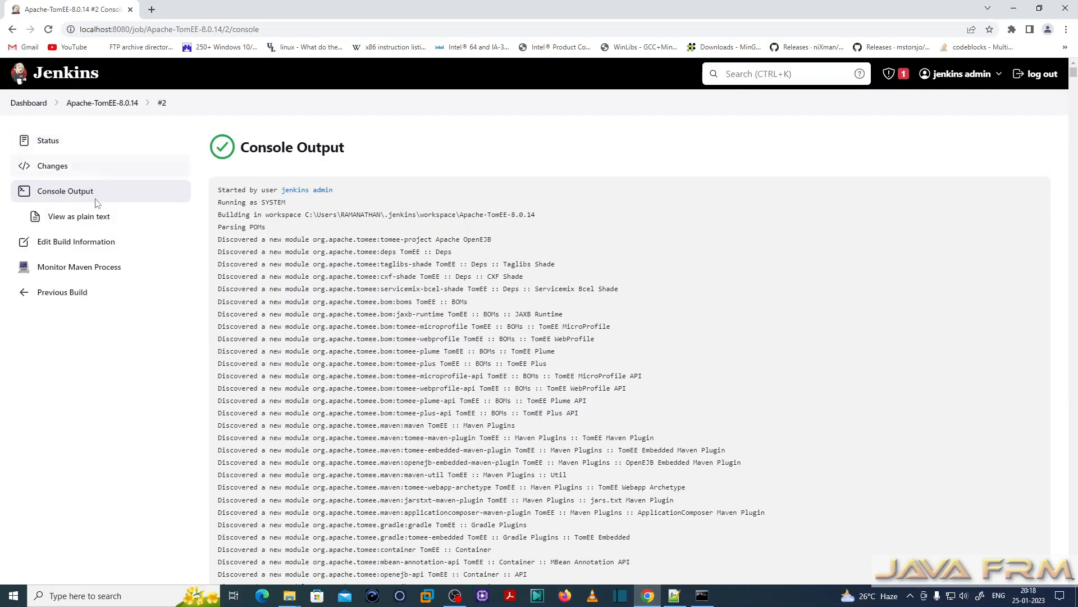
# Return to the Apache-TomEE-8.0.14 project page, open its modules list and review the build status of every module
pyautogui.click(118, 105)
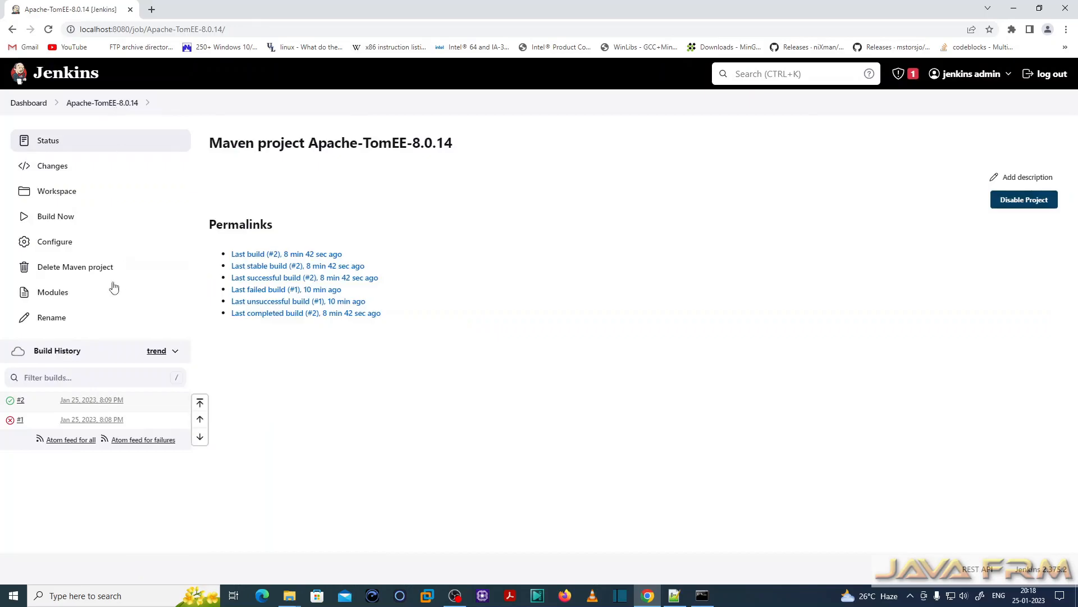
pyautogui.click(61, 297)
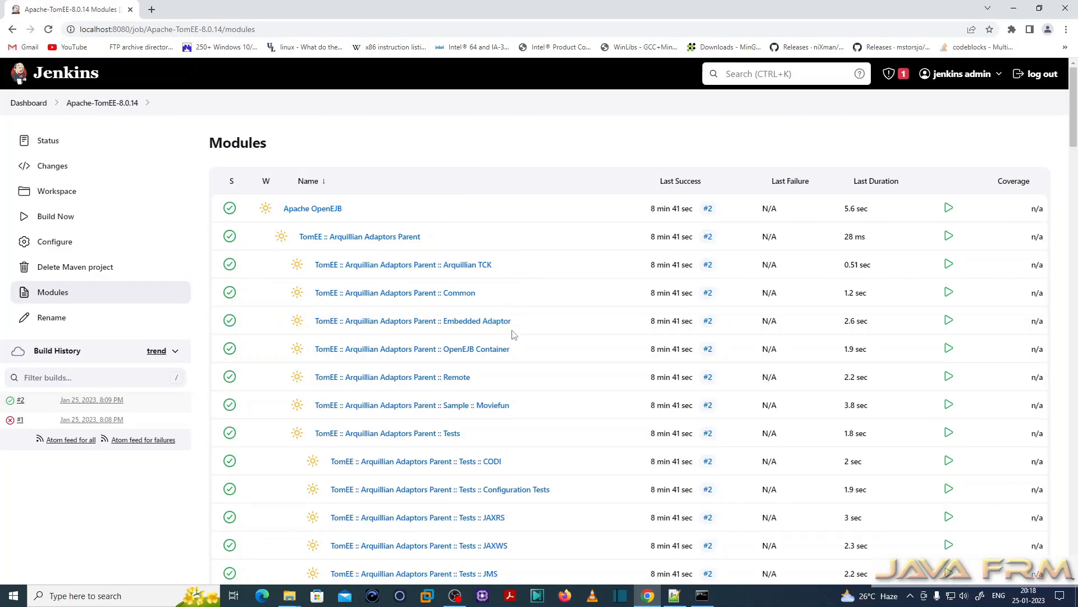
pyautogui.scroll(-20, 512, 335)
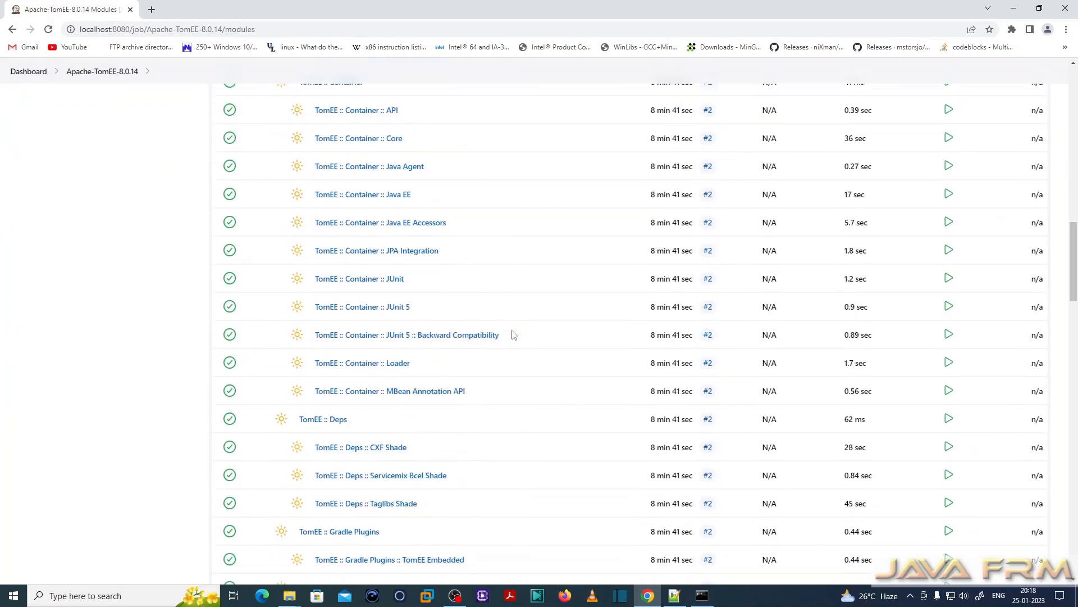
pyautogui.scroll(-20, 513, 335)
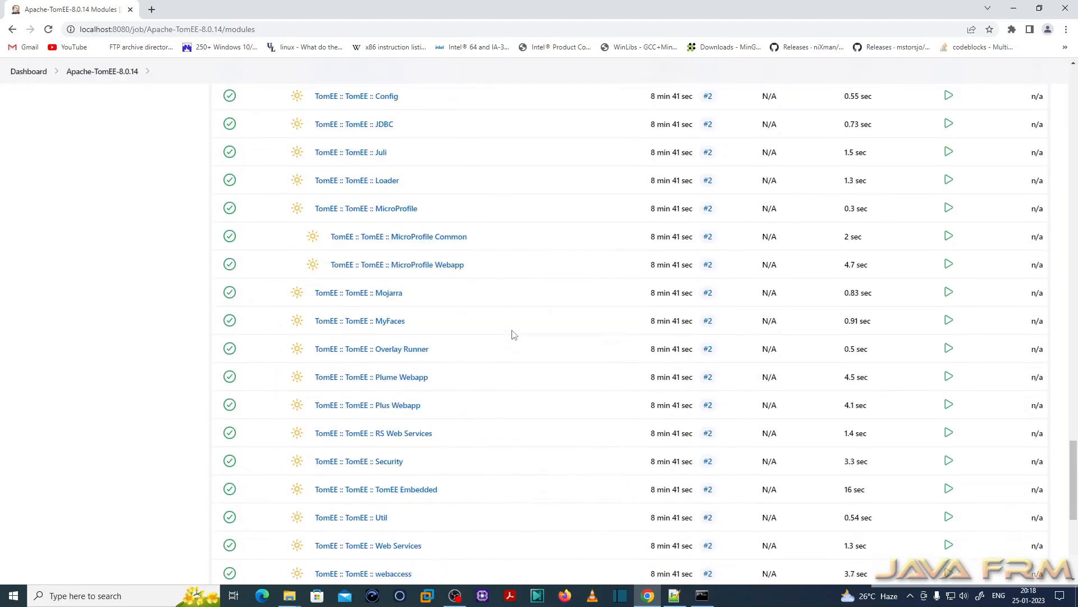
pyautogui.scroll(-6, 513, 335)
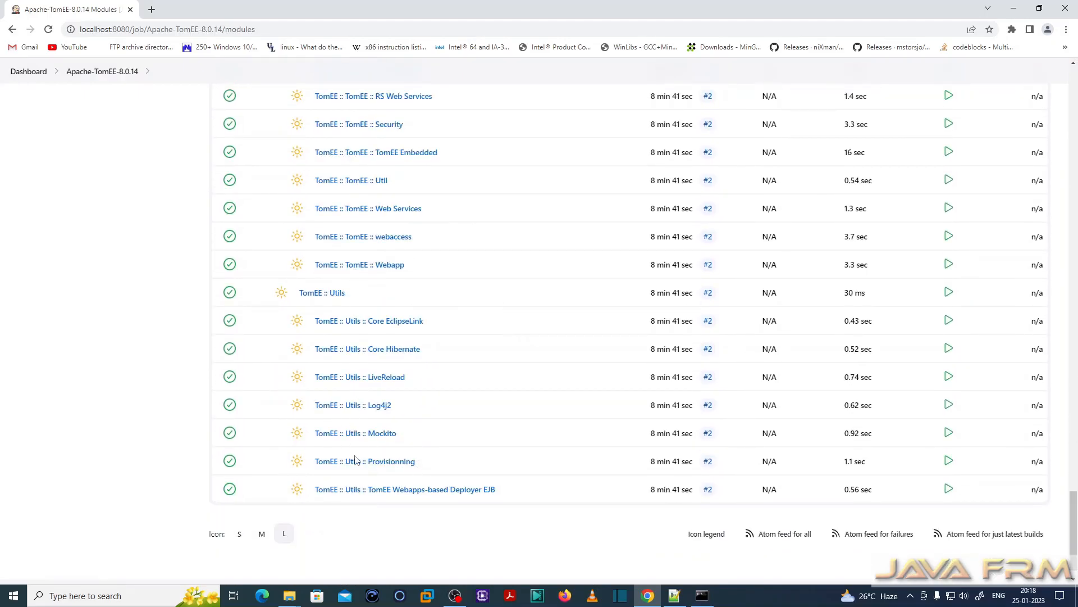
pyautogui.scroll(8, 355, 459)
pyautogui.scroll(20, 355, 460)
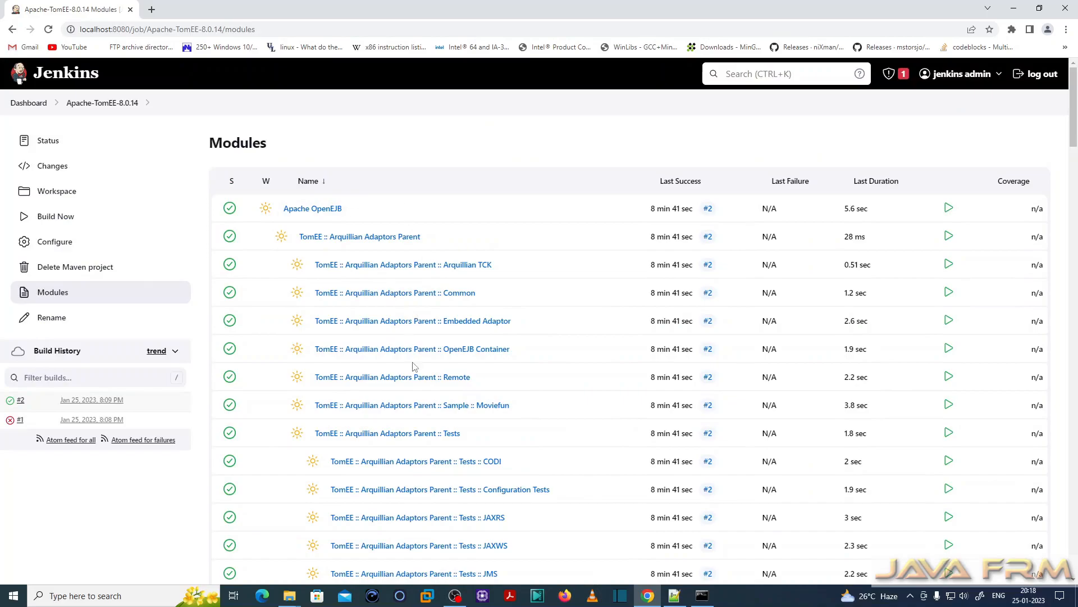
pyautogui.scroll(-5, 414, 366)
pyautogui.scroll(-18, 414, 366)
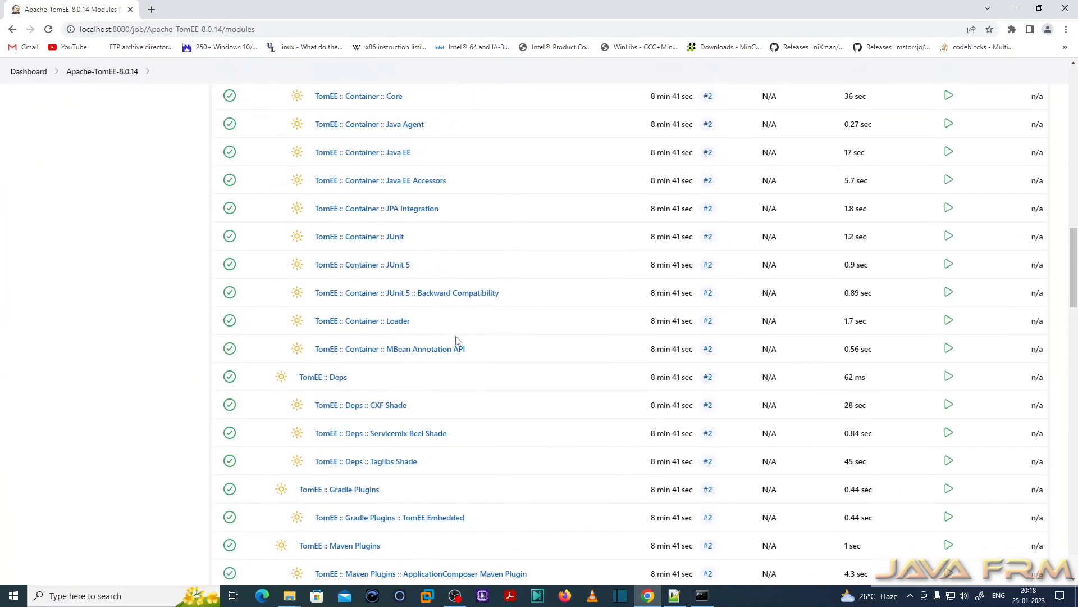
pyautogui.scroll(-20, 458, 337)
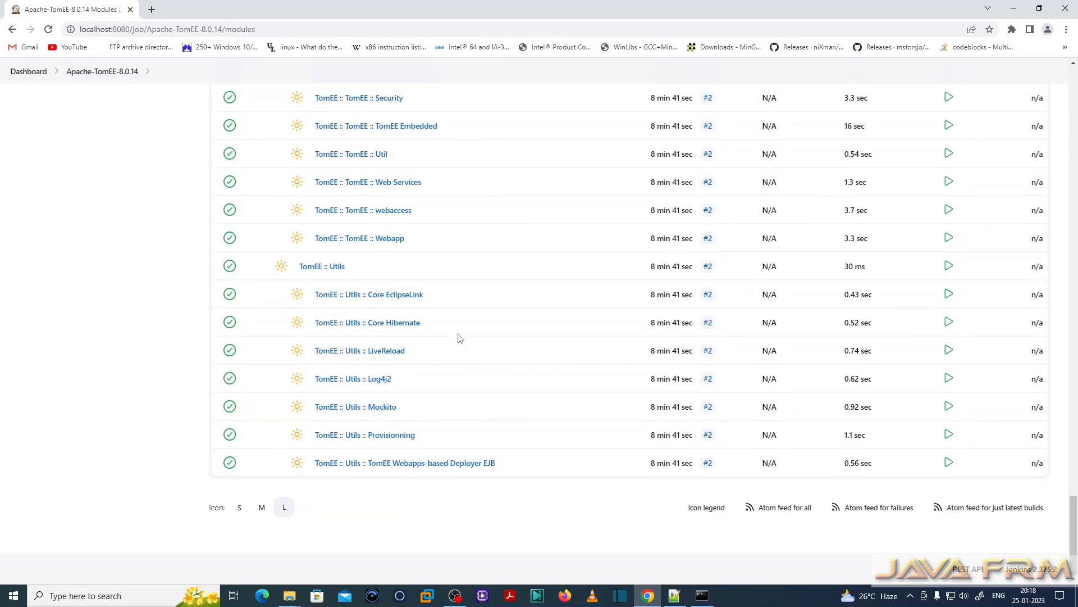
pyautogui.scroll(20, 459, 338)
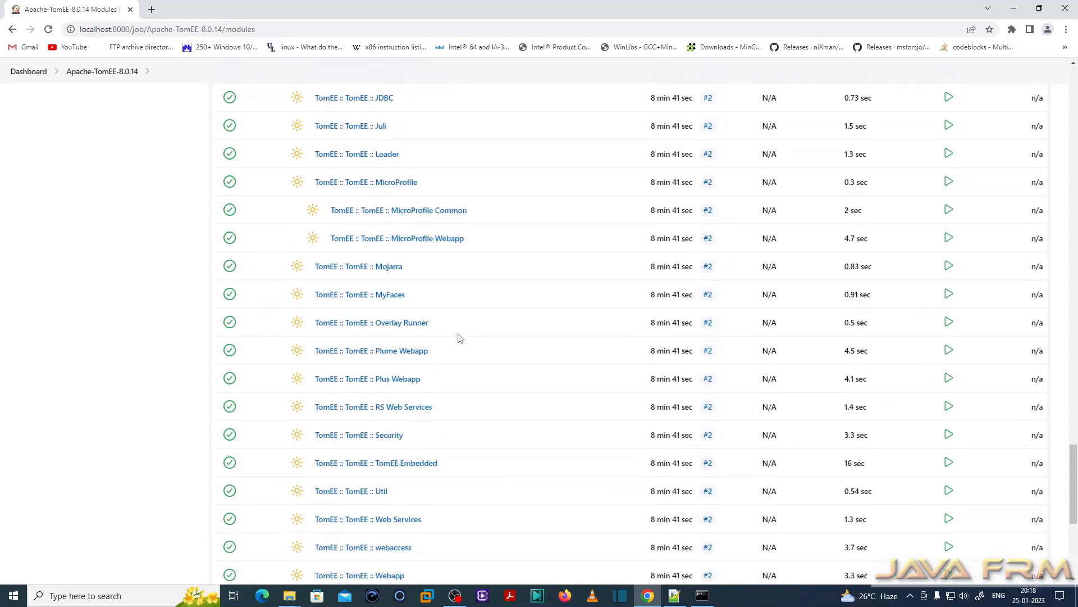
pyautogui.scroll(20, 458, 338)
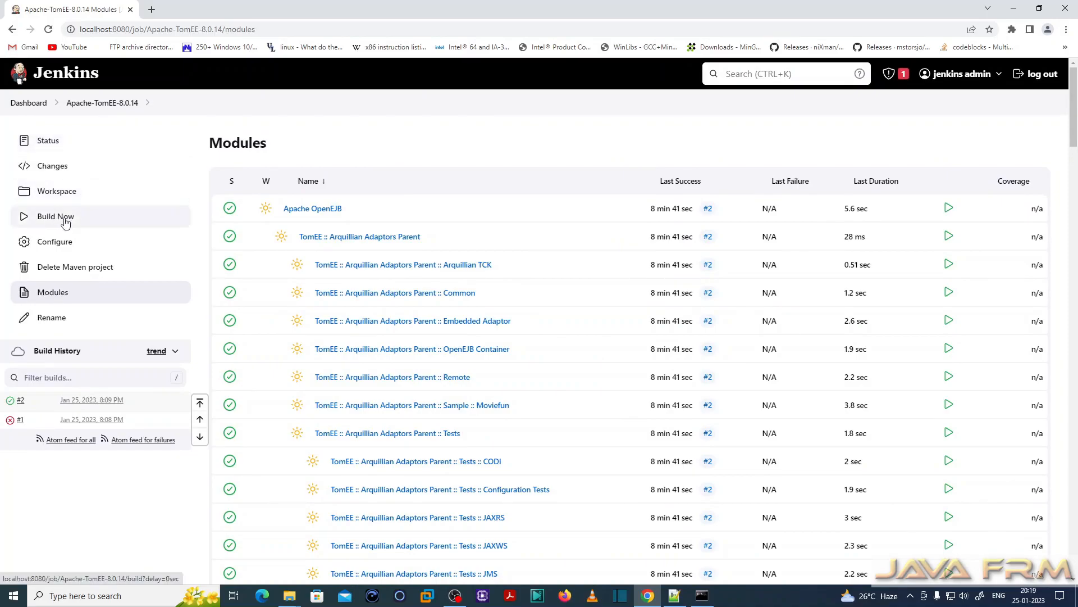
# Browse the project workspace to tomee/apache-tomee/target and examine the built TomEE zip and tar.gz packages
pyautogui.click(61, 192)
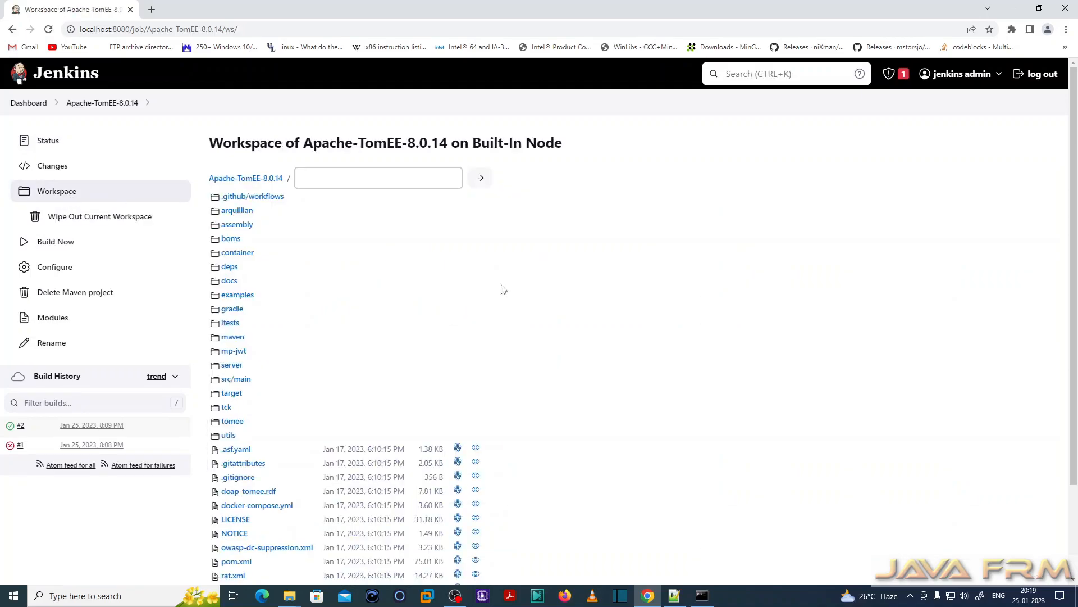
pyautogui.scroll(-3, 501, 269)
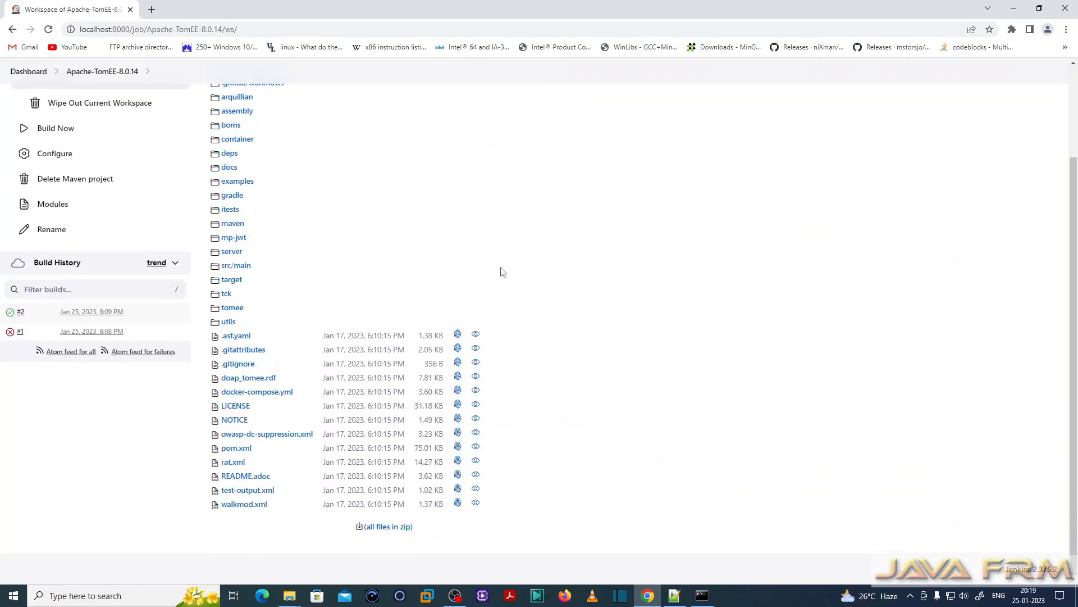
pyautogui.scroll(3, 501, 269)
pyautogui.click(232, 421)
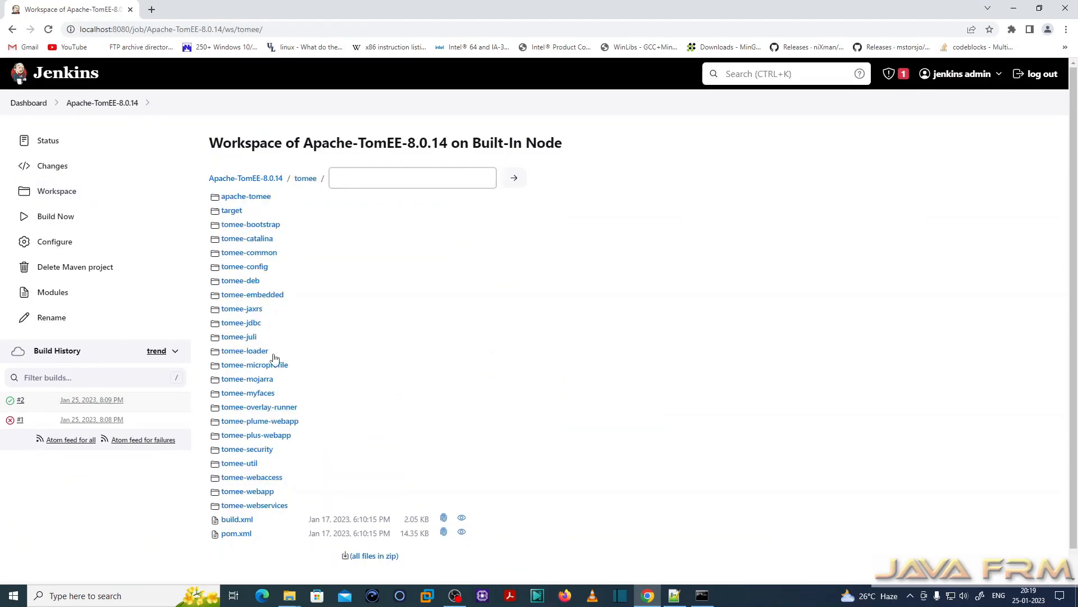
pyautogui.click(260, 201)
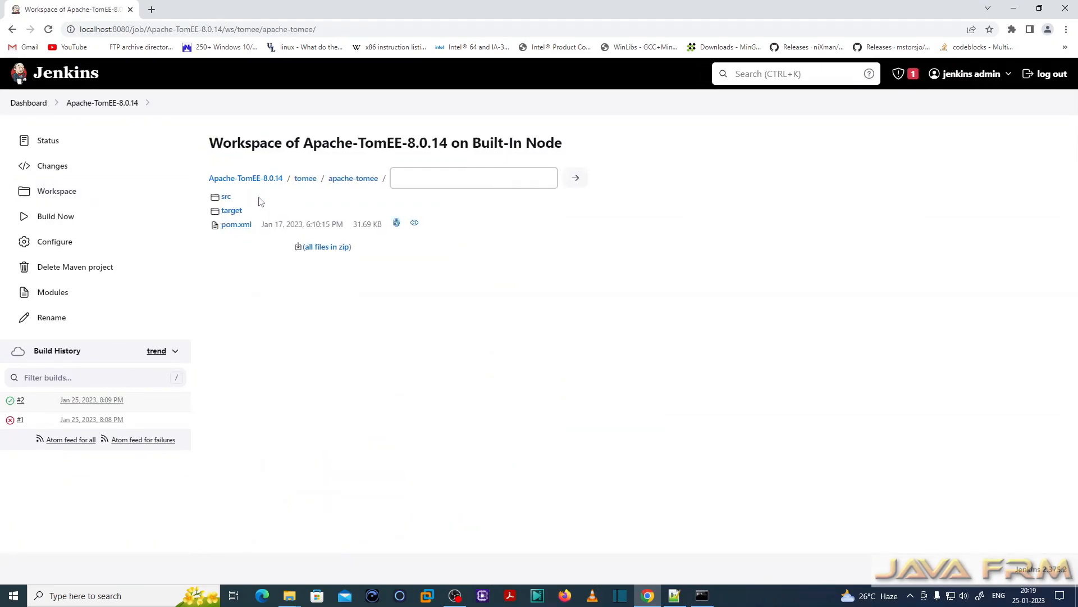
pyautogui.click(227, 210)
pyautogui.scroll(-1, 329, 354)
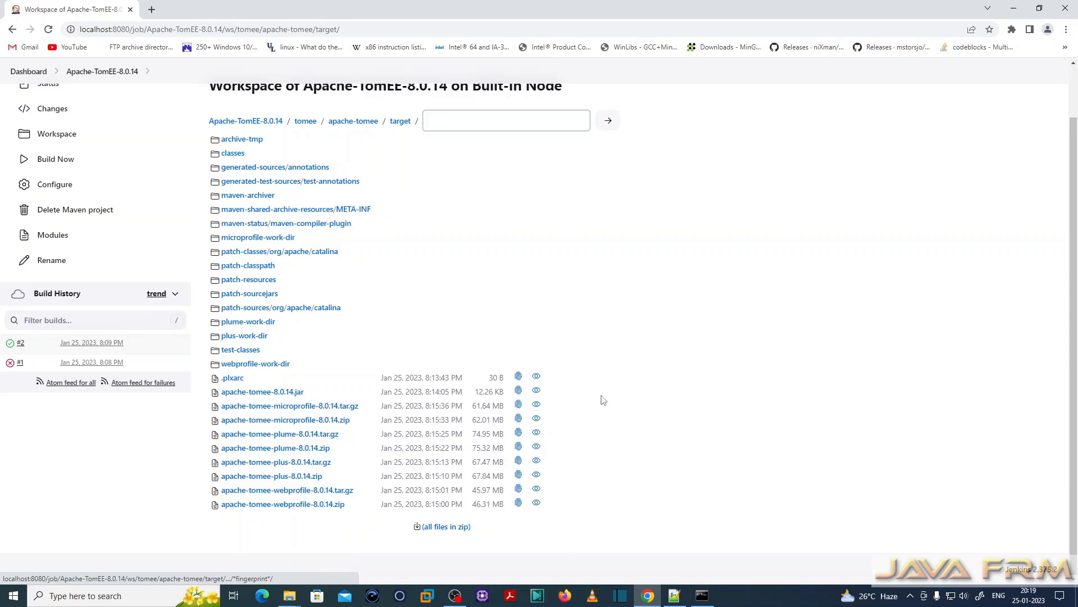
pyautogui.scroll(2, 606, 393)
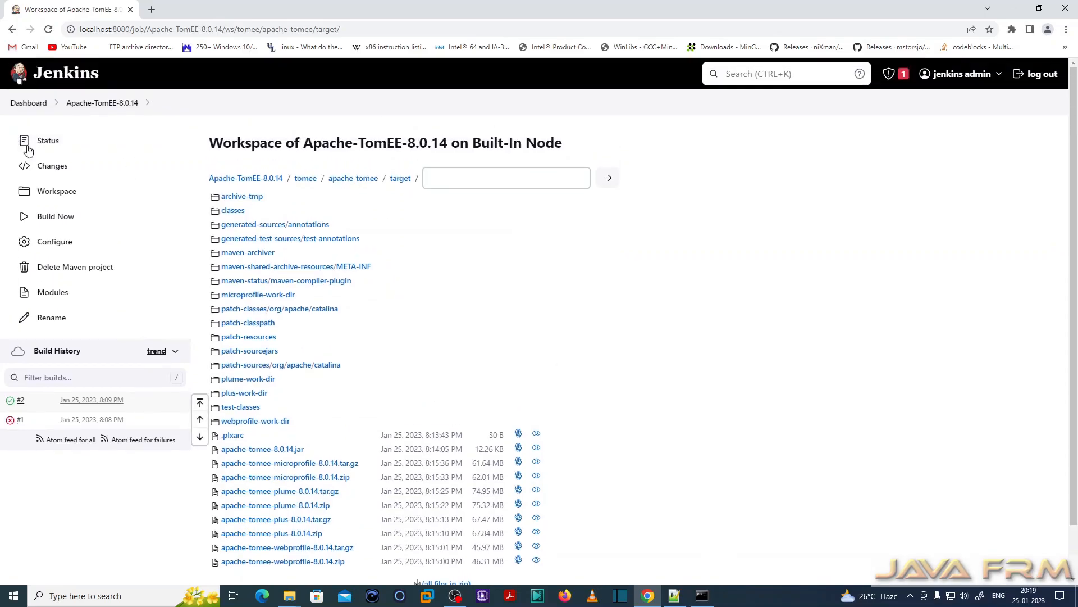
# Return to the Jenkins dashboard and check the status of Apache-TomEE-8.0.14 in the project list
pyautogui.click(29, 103)
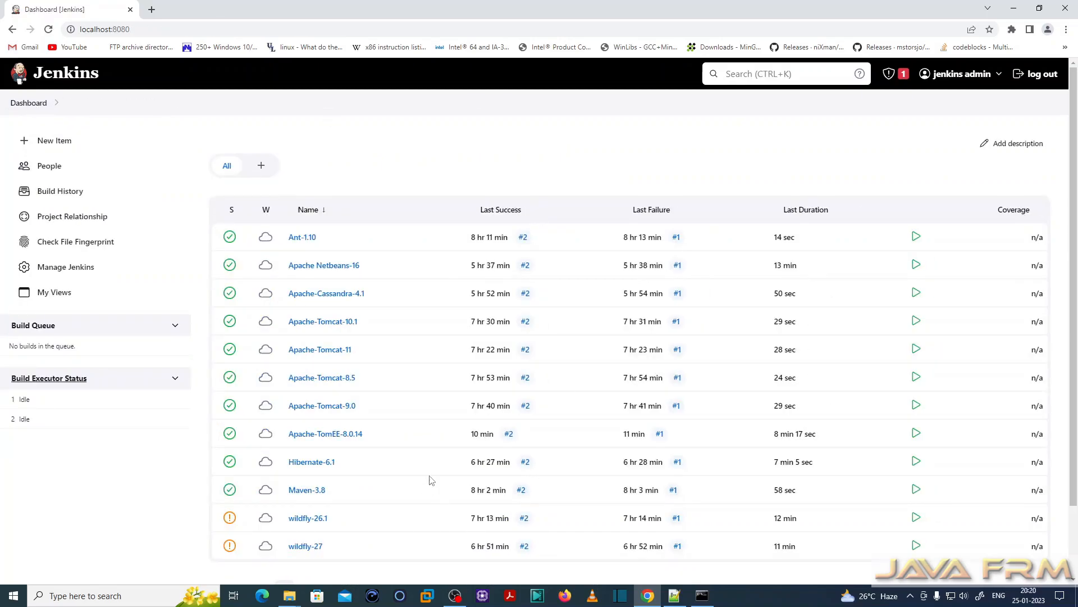
pyautogui.scroll(-1, 431, 481)
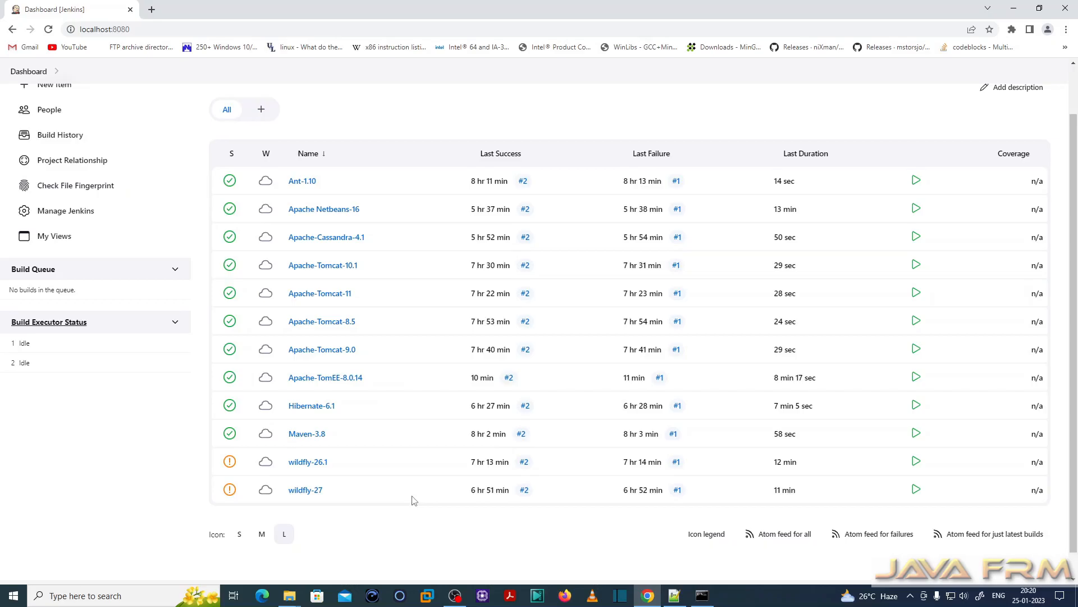
pyautogui.scroll(1, 413, 501)
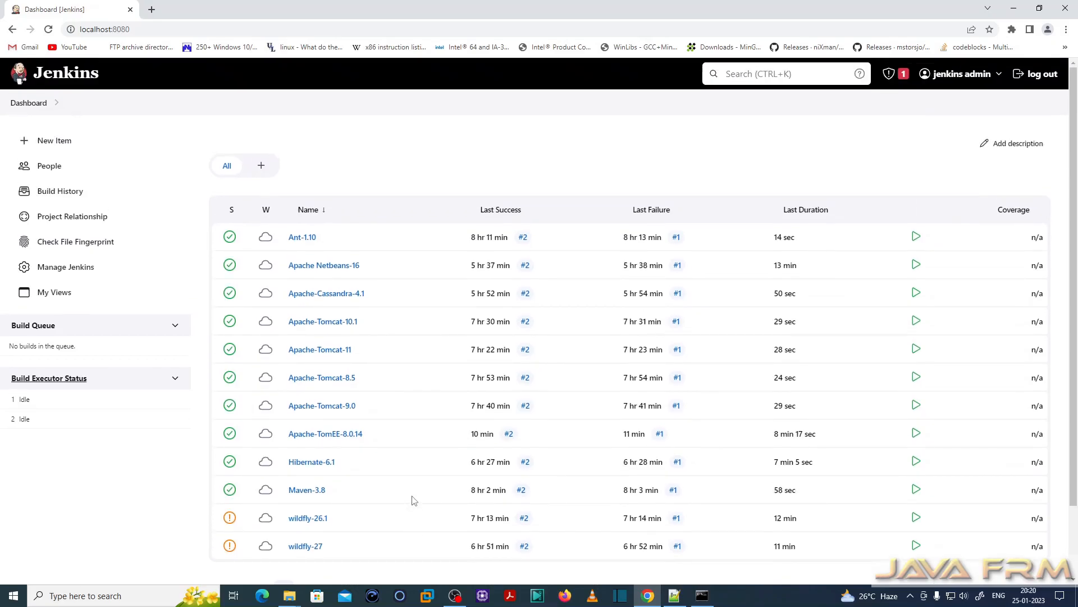